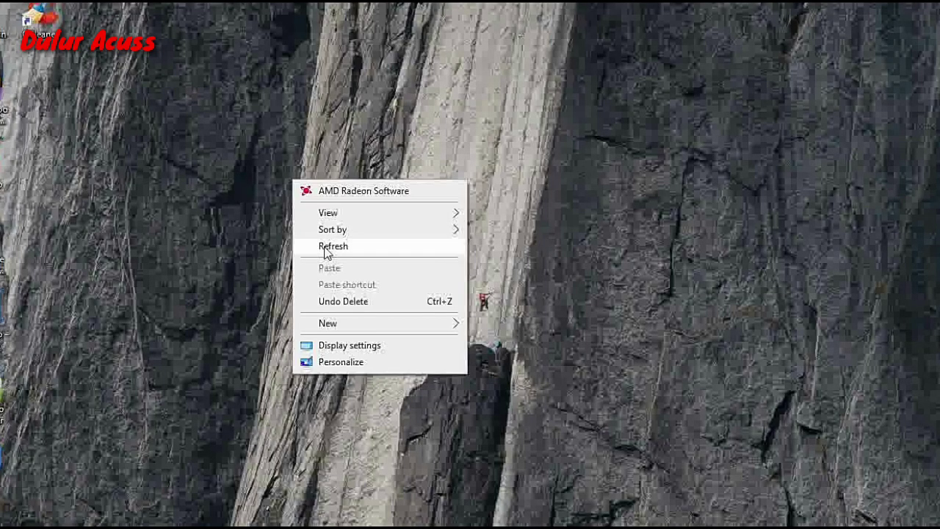
# Refresh the desktop and open Local Disk (C:) from This PC in File Explorer
pyautogui.click(330, 247)
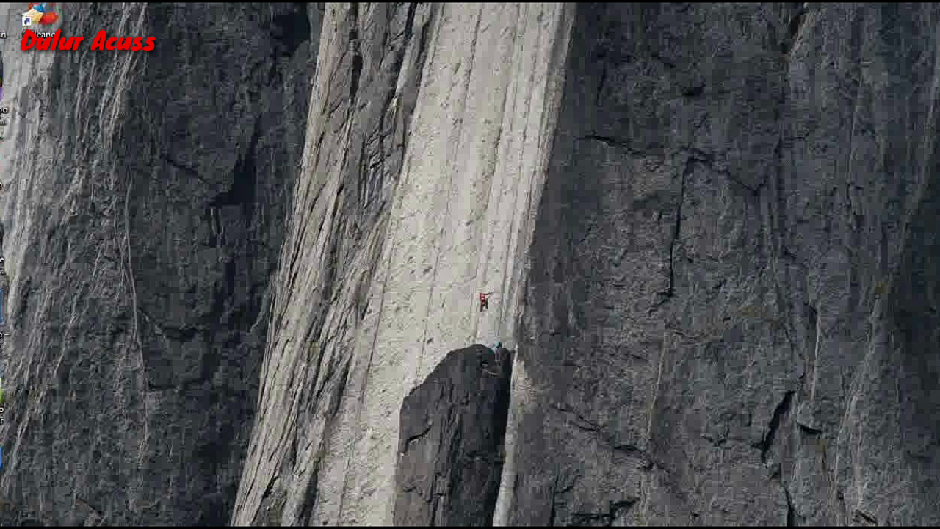
pyautogui.press('super+e')
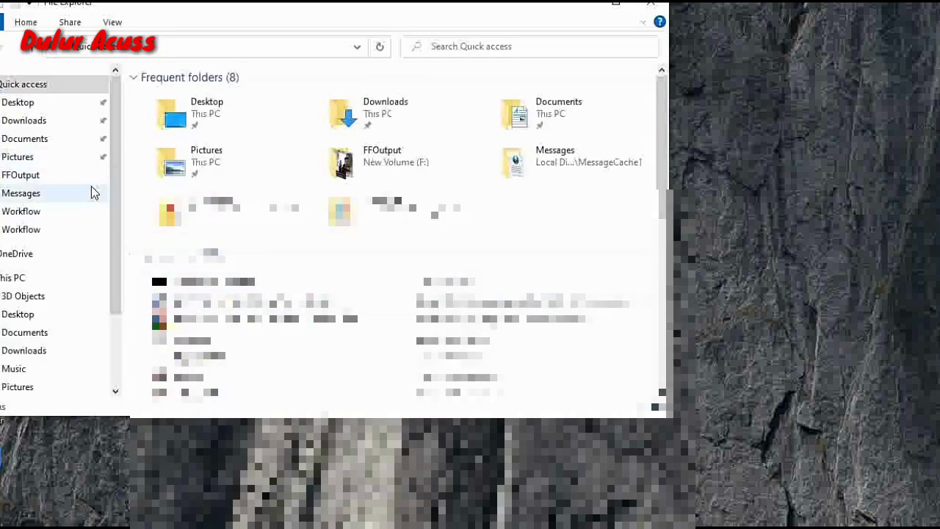
pyautogui.click(10, 282)
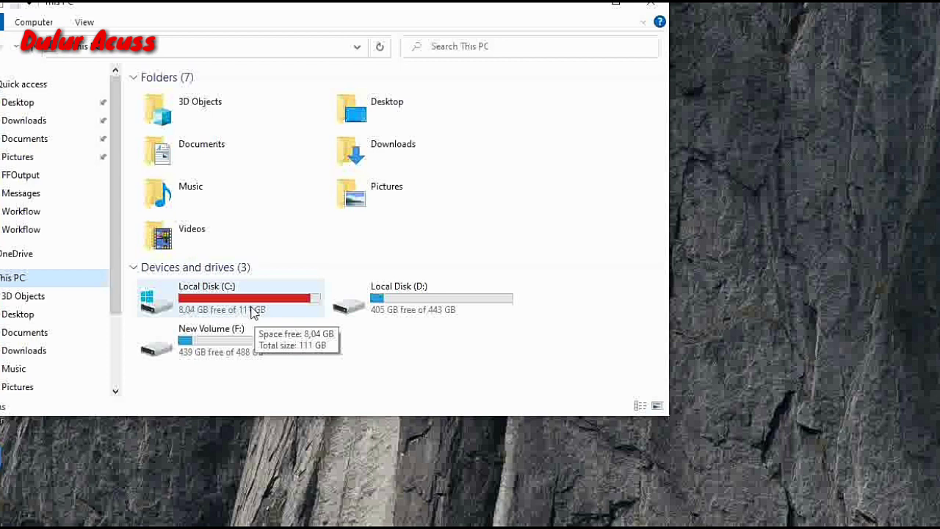
pyautogui.click(217, 307)
pyautogui.click(228, 300)
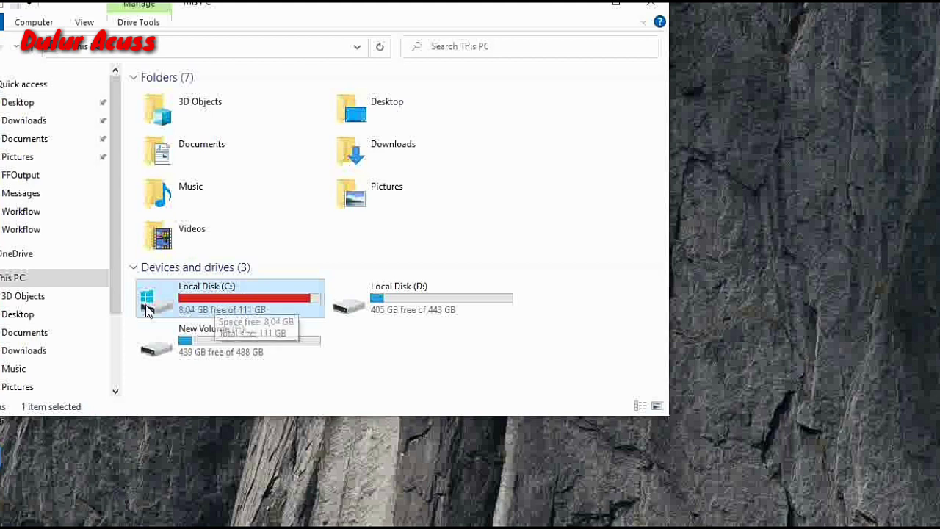
pyautogui.doubleClick(199, 308)
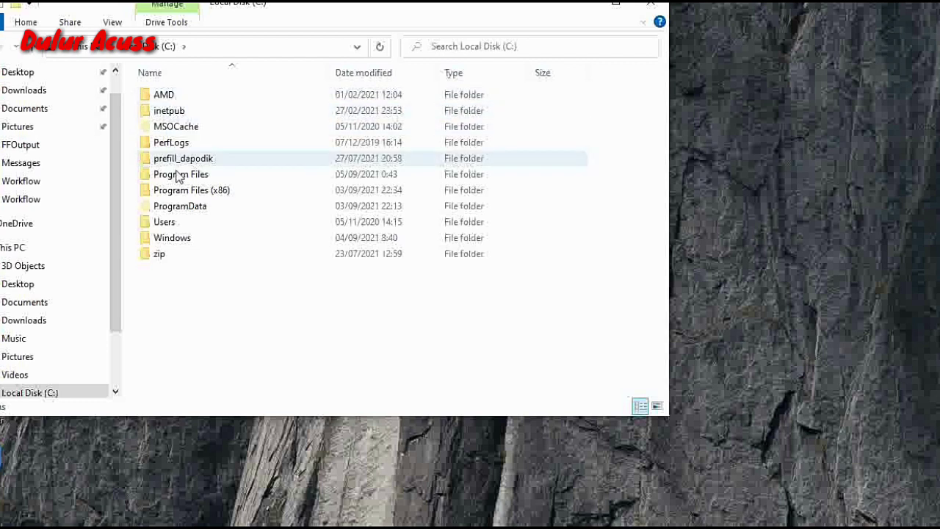
# Turn the display of hidden items off and back on in Local Disk (C:)
pyautogui.click(112, 23)
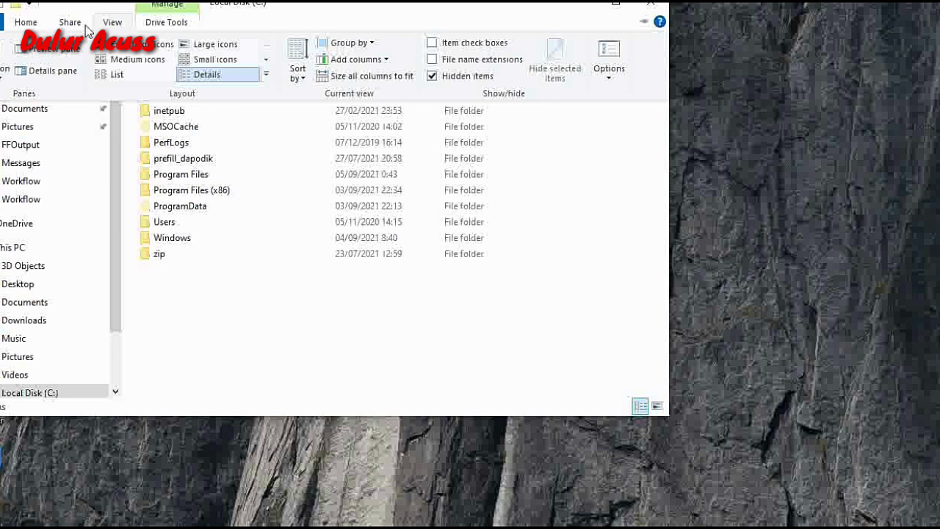
pyautogui.click(432, 76)
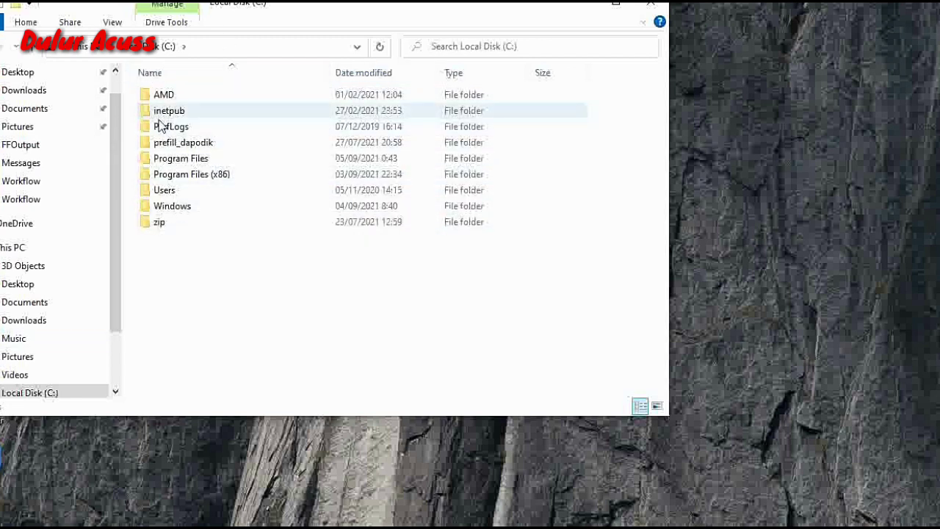
pyautogui.click(113, 22)
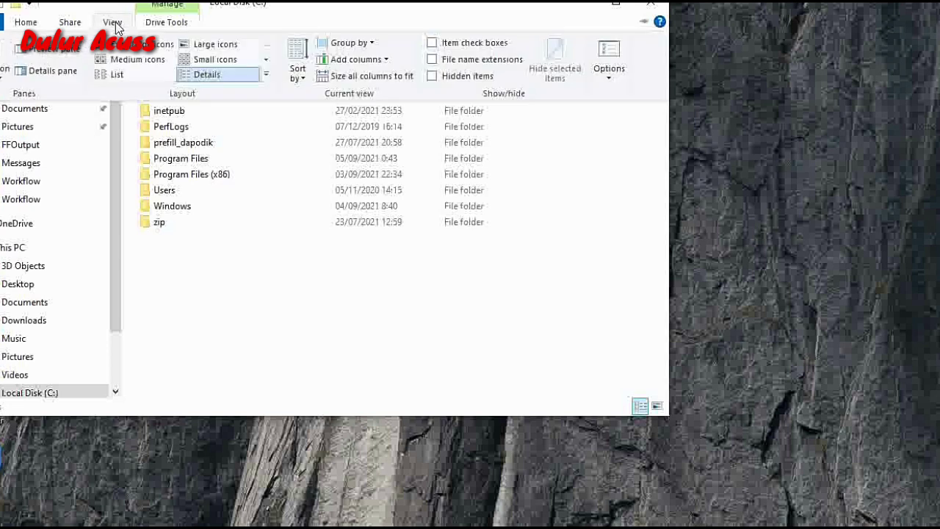
pyautogui.click(432, 76)
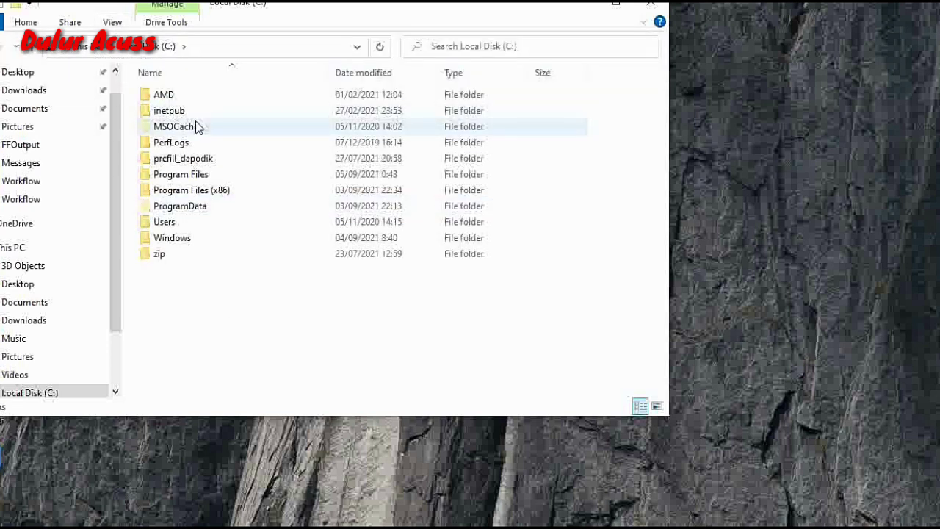
# Turn the display of file name extensions on and back off in Local Disk (C:)
pyautogui.click(113, 22)
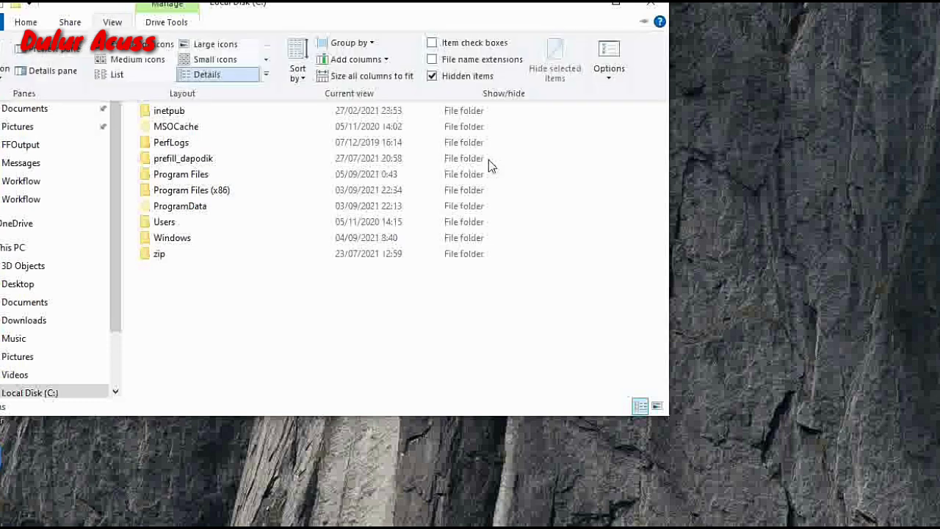
pyautogui.click(432, 61)
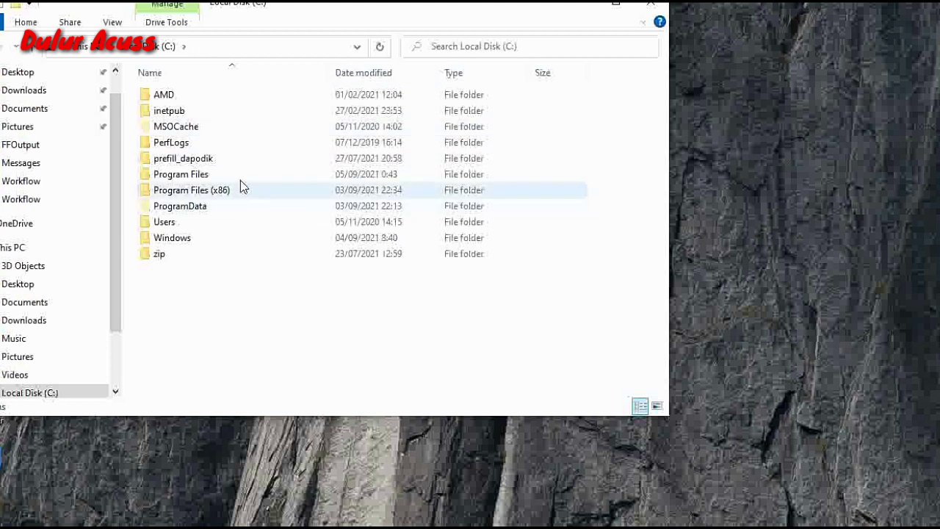
pyautogui.click(110, 22)
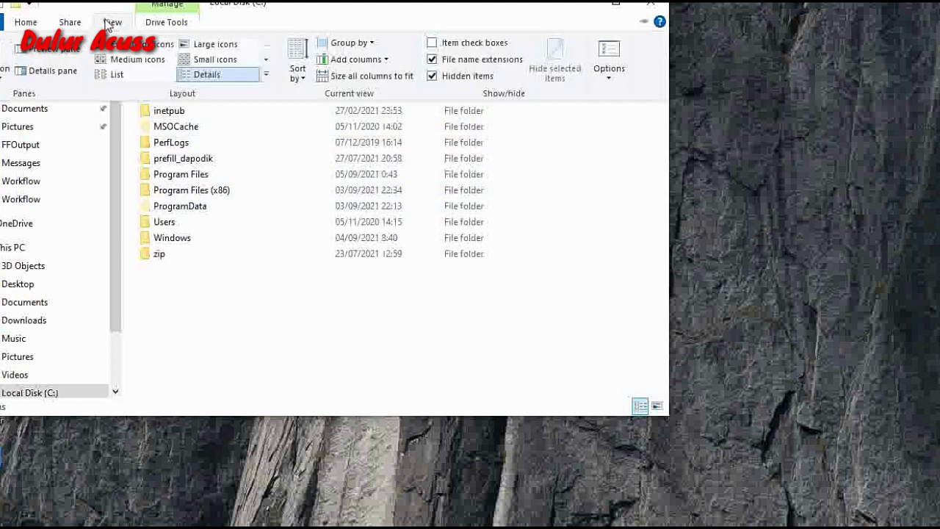
pyautogui.click(433, 59)
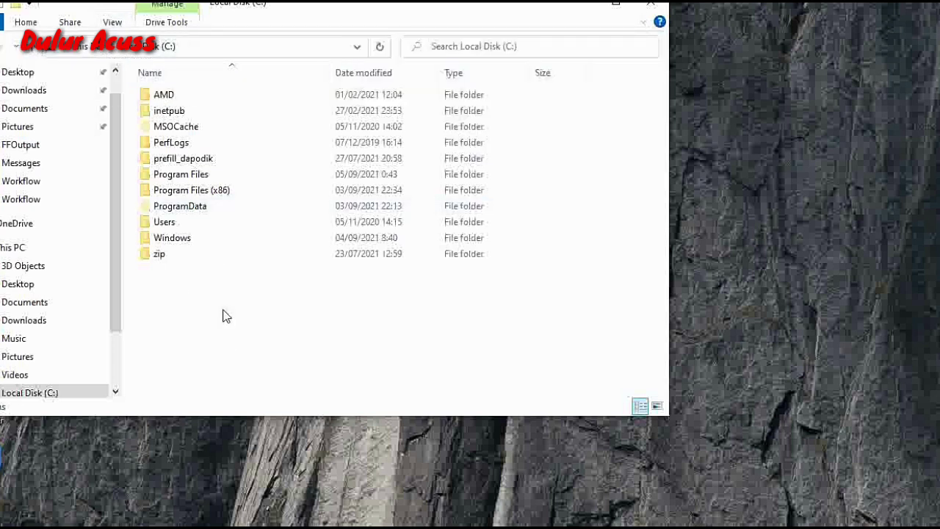
# Open the ProgramData folder and check the properties of the CanonEPP folder
pyautogui.moveTo(190, 213)
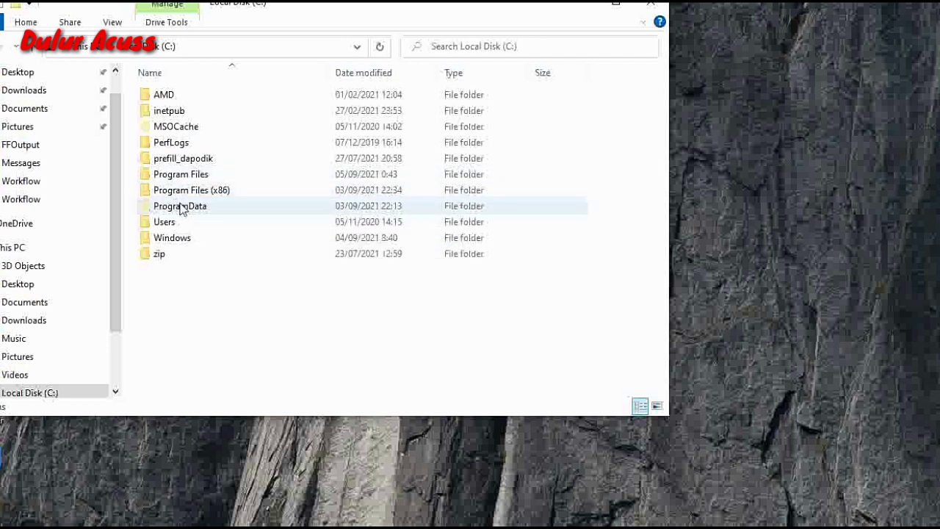
pyautogui.doubleClick(184, 208)
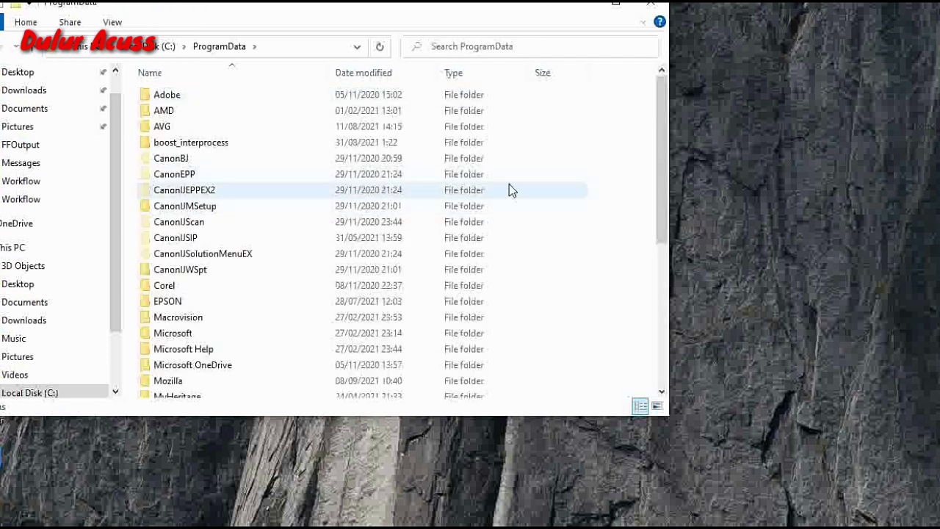
pyautogui.rightClick(163, 179)
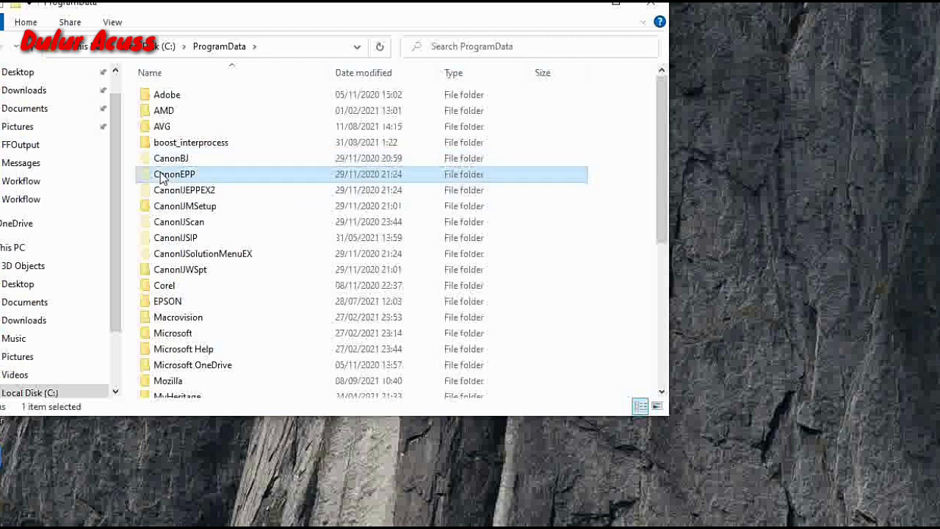
pyautogui.click(206, 522)
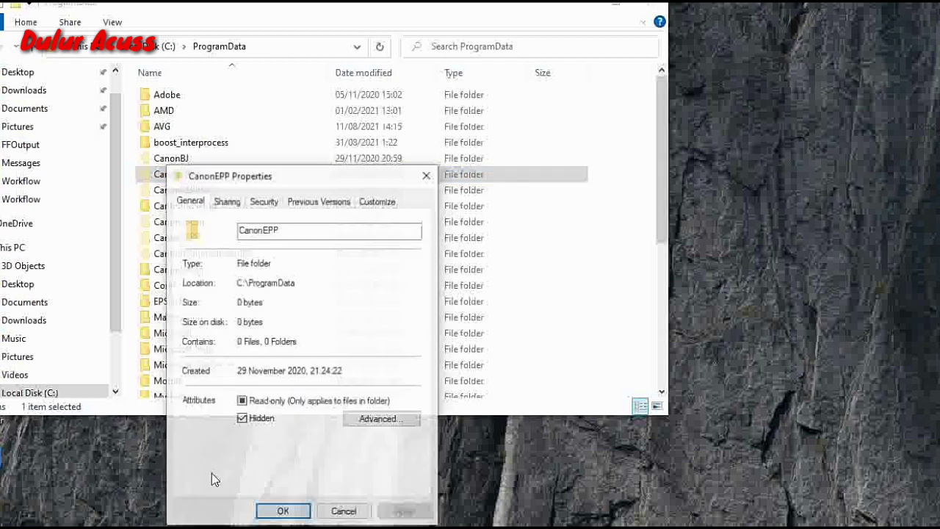
pyautogui.click(427, 174)
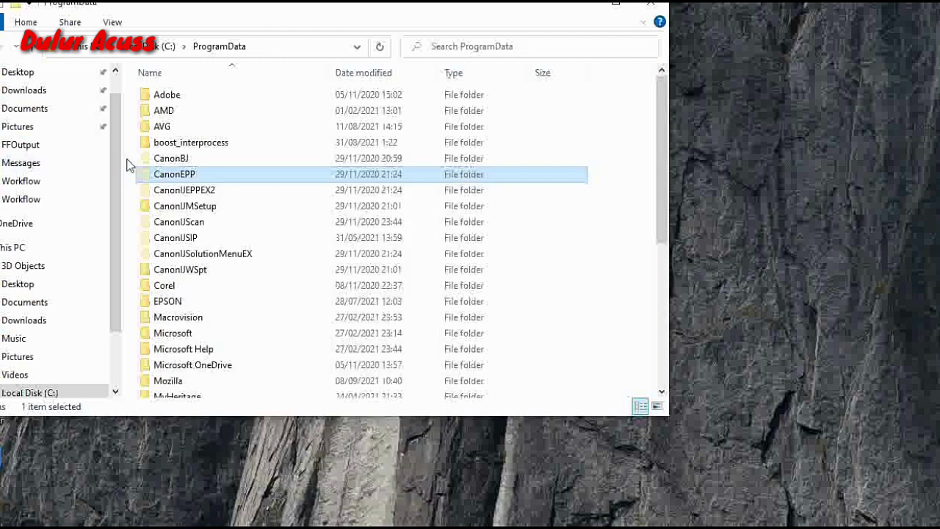
# Delete the CanonBJ, CanonEPP, CanonIJEPPEX2, CanonIJScan, CanonIJSIP and CanonIJSolutionMenuEX folders from ProgramData
pyautogui.moveTo(132, 163); pyautogui.dragTo(239, 194)
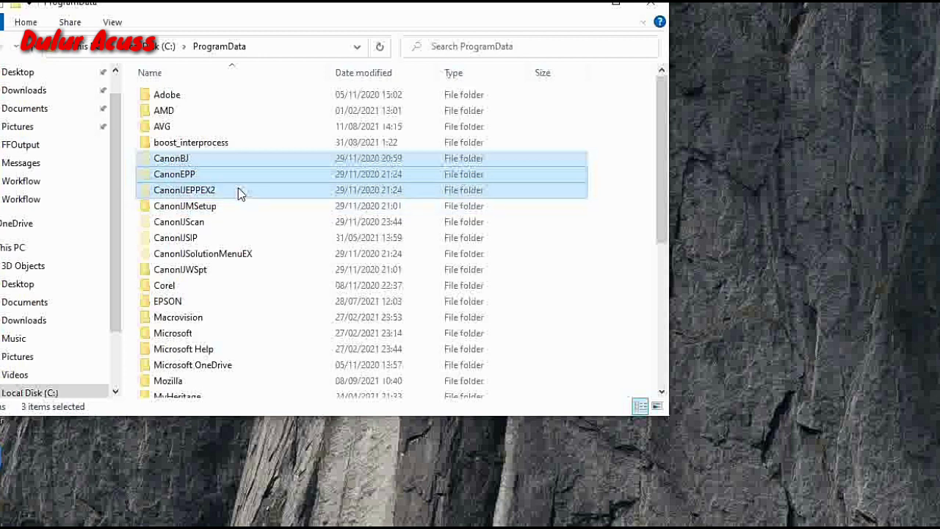
pyautogui.press('Delete')
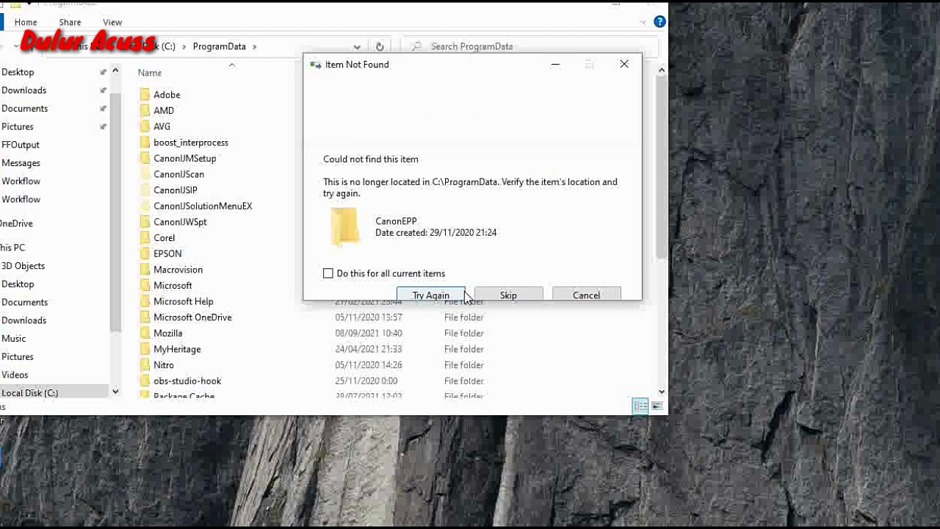
pyautogui.click(508, 229)
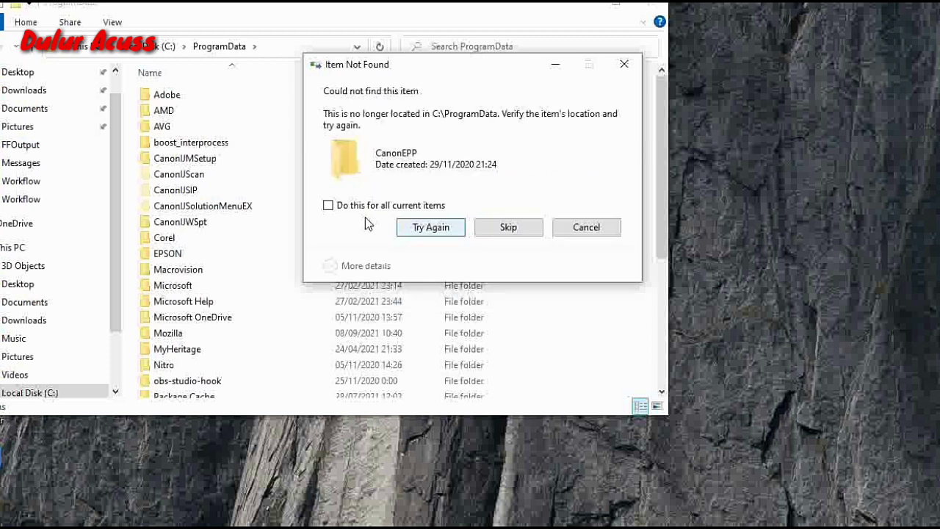
pyautogui.press('Escape')
pyautogui.moveTo(126, 169); pyautogui.dragTo(204, 213)
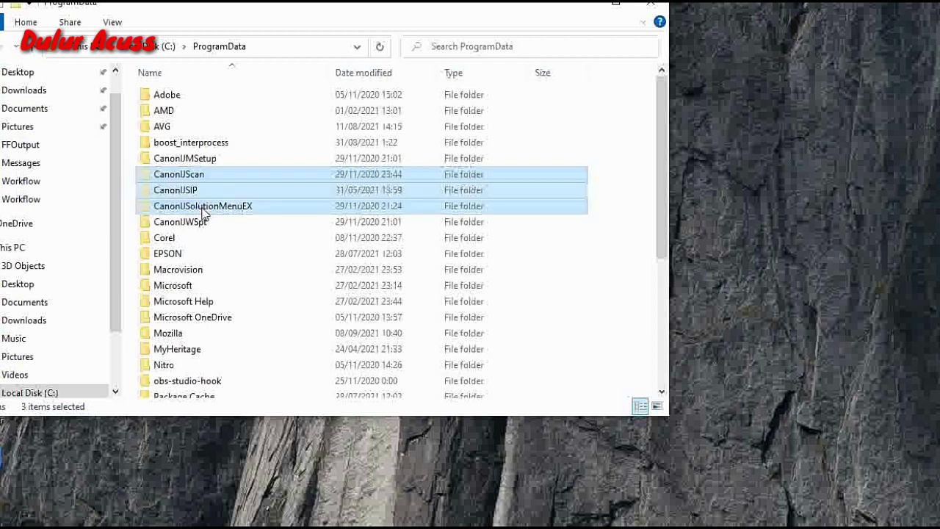
pyautogui.press('Delete')
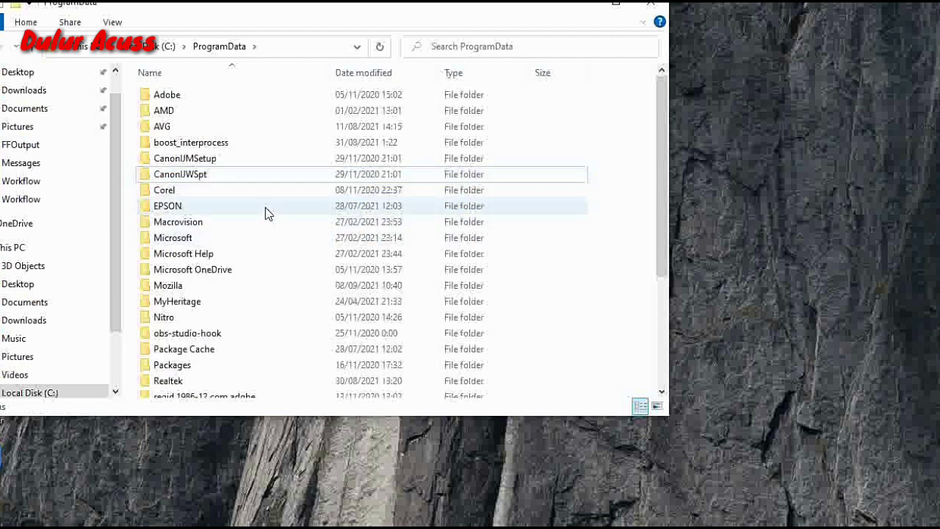
# Check the contents of the ssh folder in ProgramData and delete it, skipping all items that cannot be found
pyautogui.scroll(-3, 265, 212)
pyautogui.scroll(-1, 266, 209)
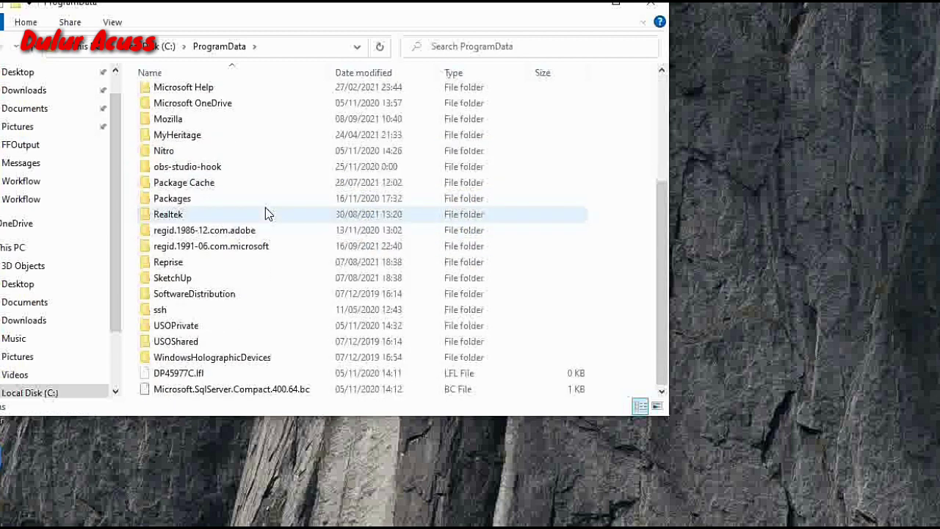
pyautogui.click(163, 310)
pyautogui.doubleClick(163, 310)
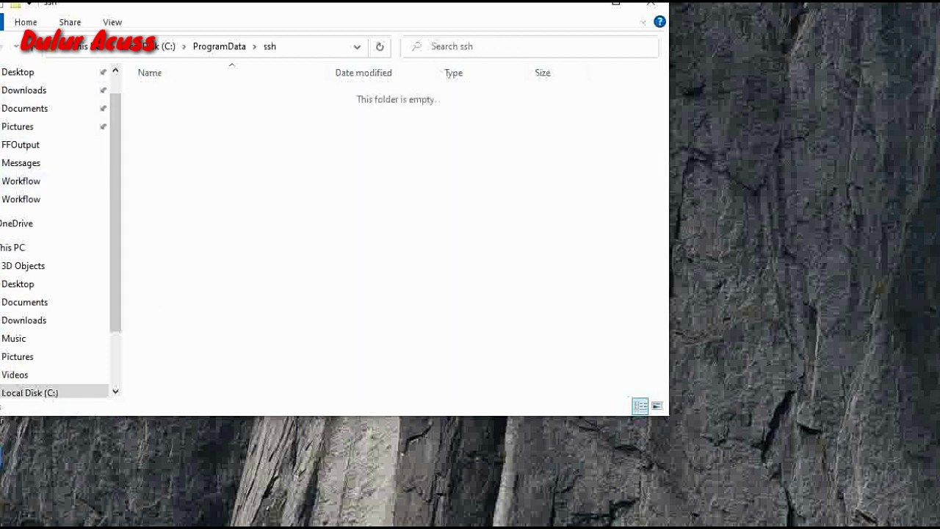
pyautogui.press('BackSpace')
pyautogui.press('Delete')
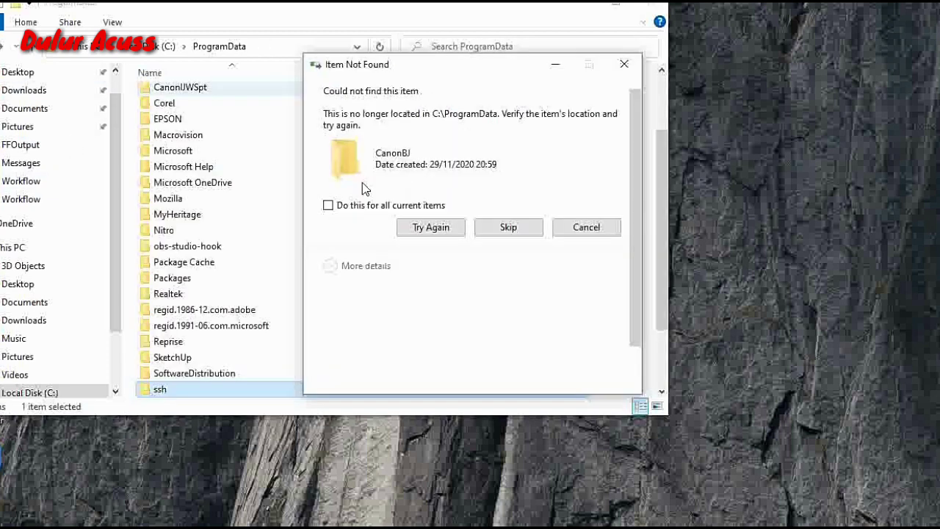
pyautogui.click(431, 338)
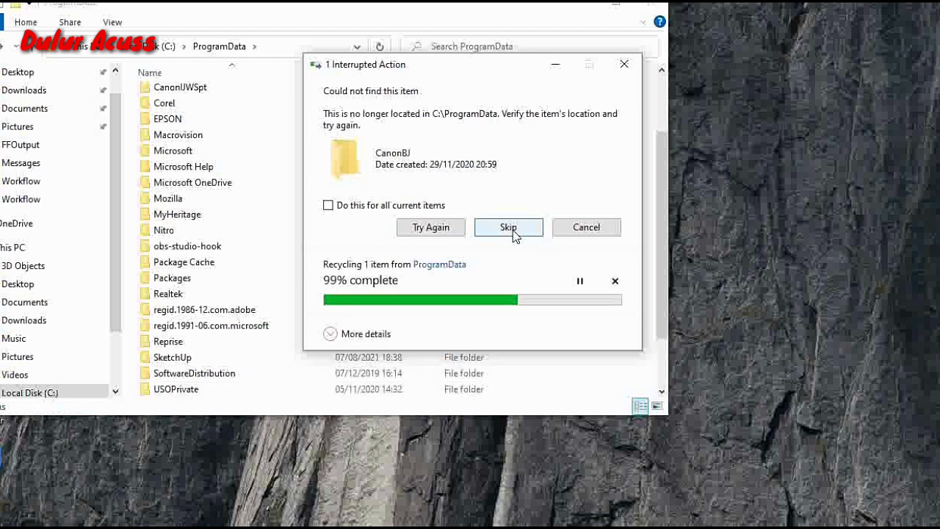
pyautogui.click(328, 205)
pyautogui.click(481, 230)
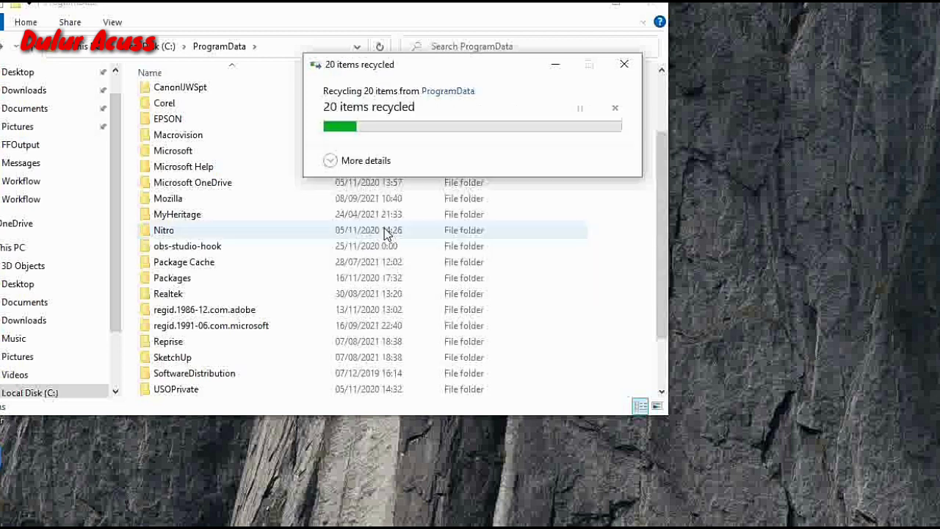
# Open the All Users folder inside MSOCache on drive C and look through its subfolders
pyautogui.hotkey('alt', 'Up')
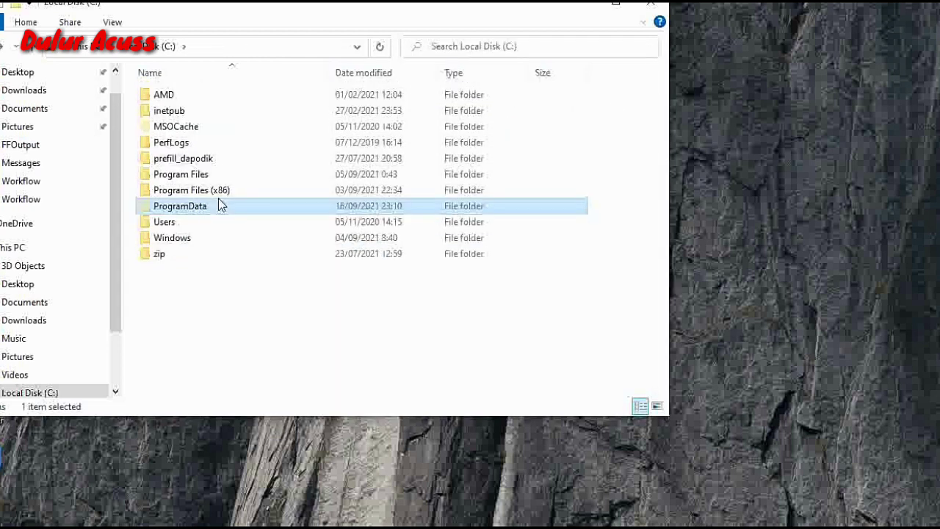
pyautogui.scroll(-2, 115, 237)
pyautogui.click(183, 126)
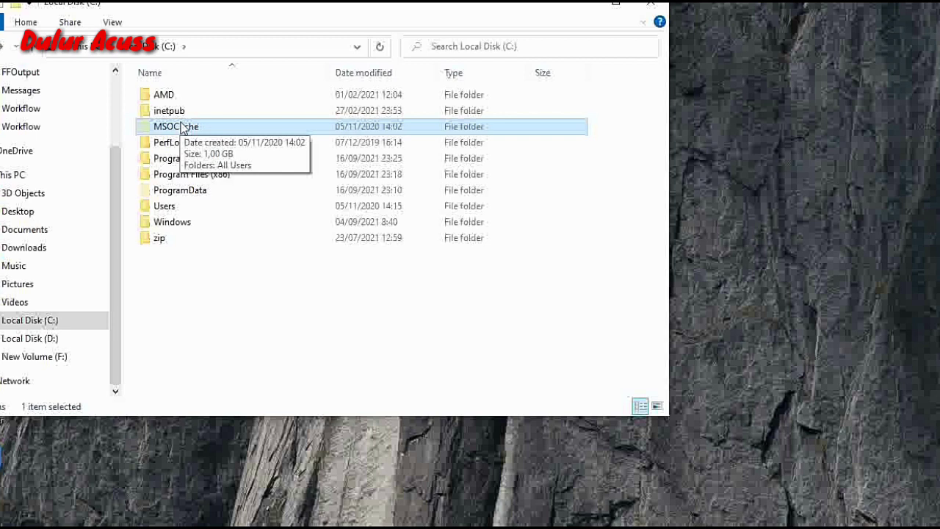
pyautogui.doubleClick(185, 127)
pyautogui.doubleClick(169, 99)
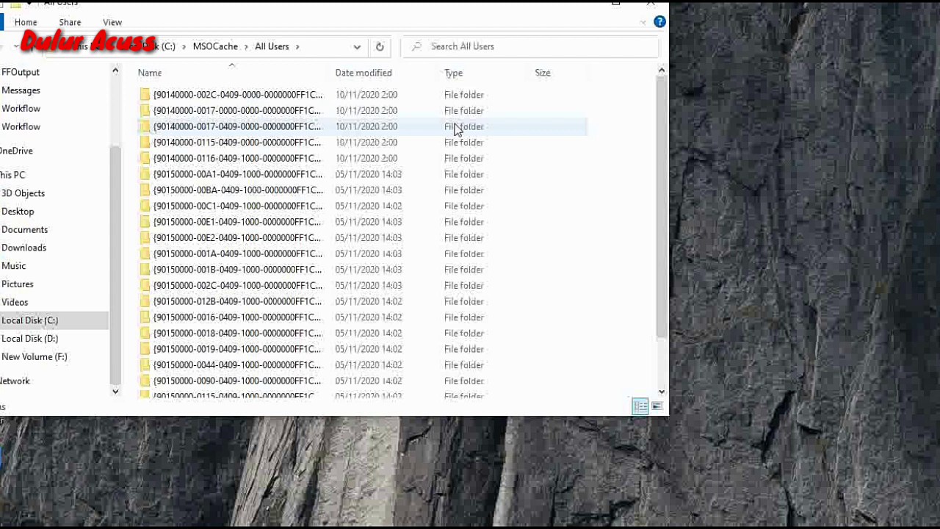
pyautogui.scroll(-1, 458, 136)
pyautogui.scroll(1, 460, 141)
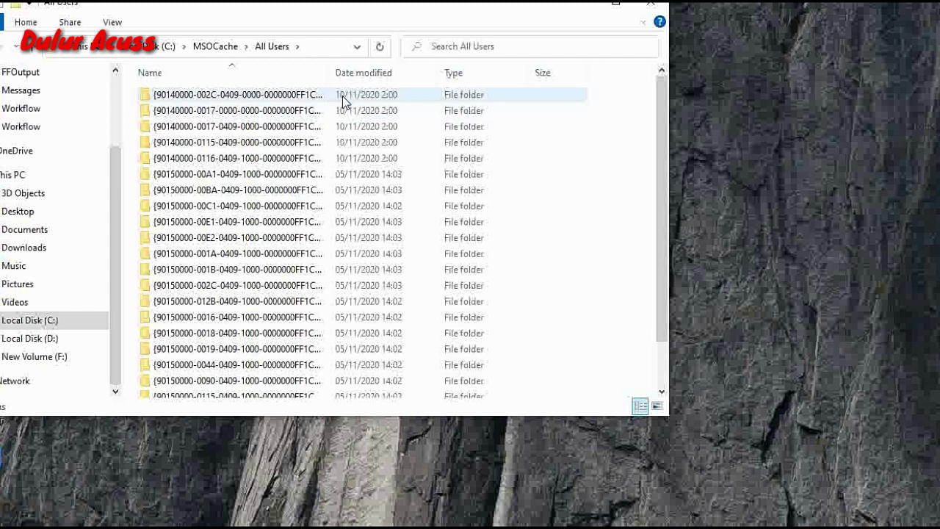
pyautogui.scroll(-1, 477, 134)
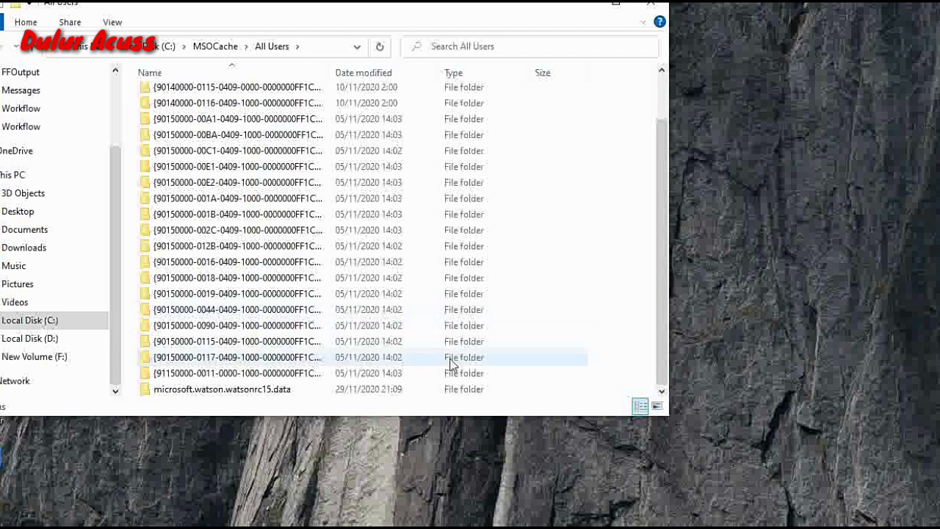
pyautogui.scroll(1, 367, 370)
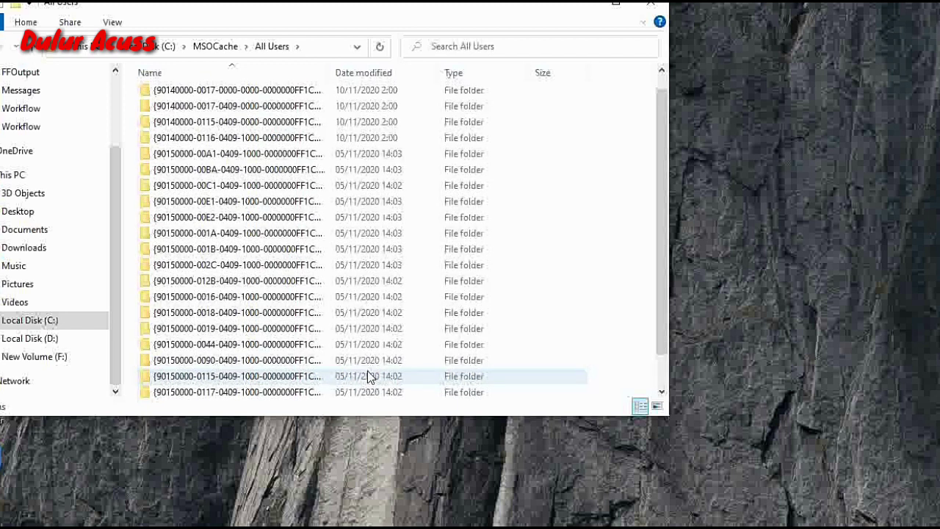
pyautogui.scroll(-1, 366, 369)
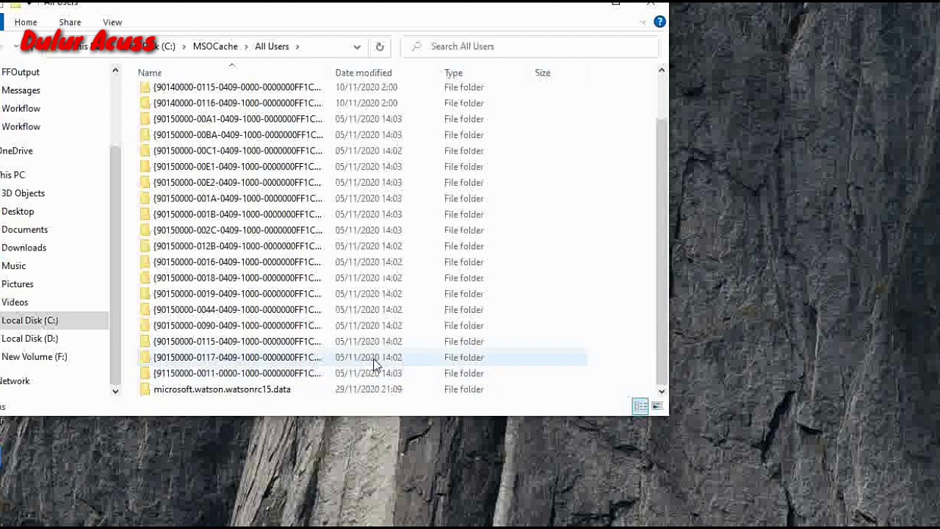
# Delete every folder in MSOCache's All Users folder except microsoft.watson.watsonrc15.data
pyautogui.click(476, 185)
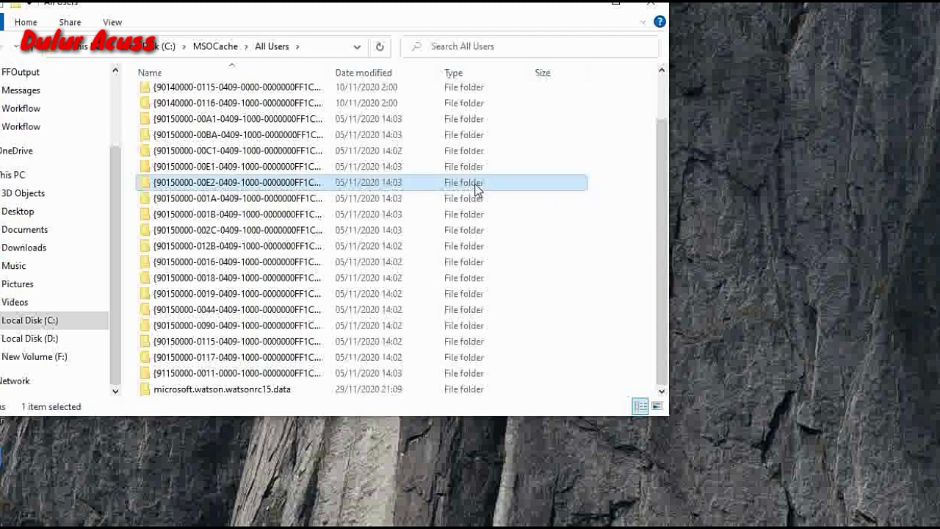
pyautogui.hotkey('ctrl', 'a')
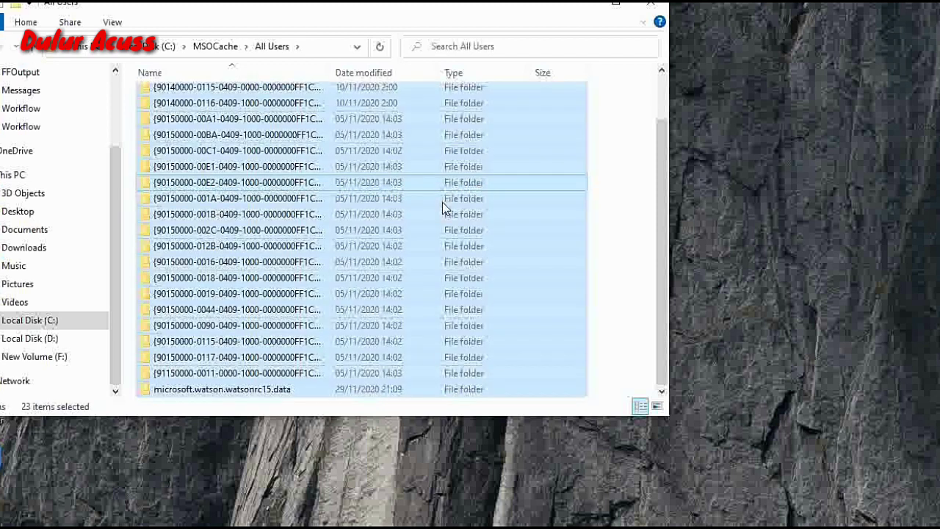
pyautogui.keyDown('ctrl'); pyautogui.click(343, 388); pyautogui.keyUp('ctrl')
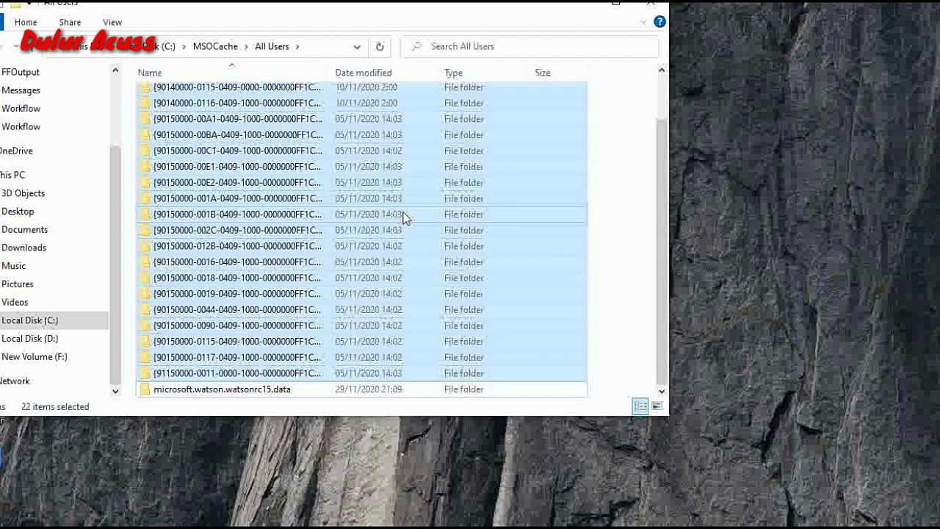
pyautogui.press('Delete')
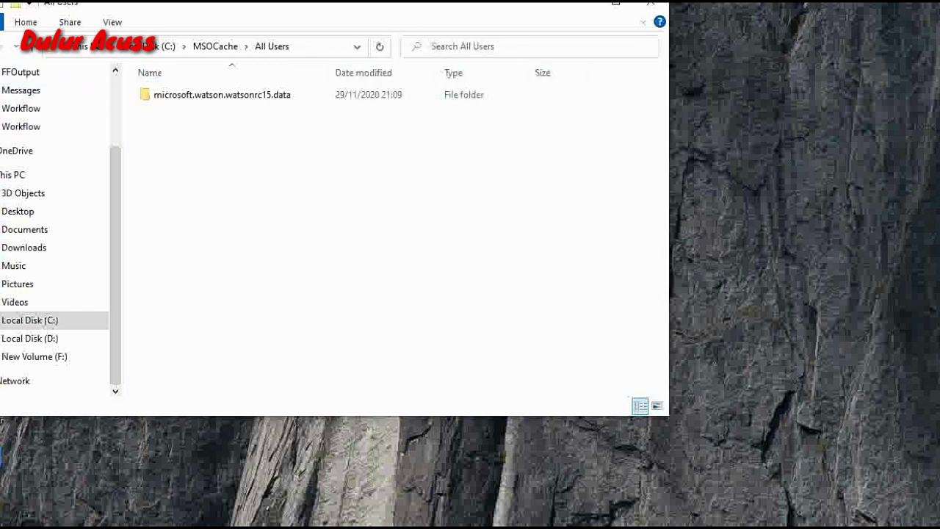
# Check the contents of the zip folder on drive C and delete the folder with administrator permission
pyautogui.click(3, 46)
pyautogui.click(3, 46)
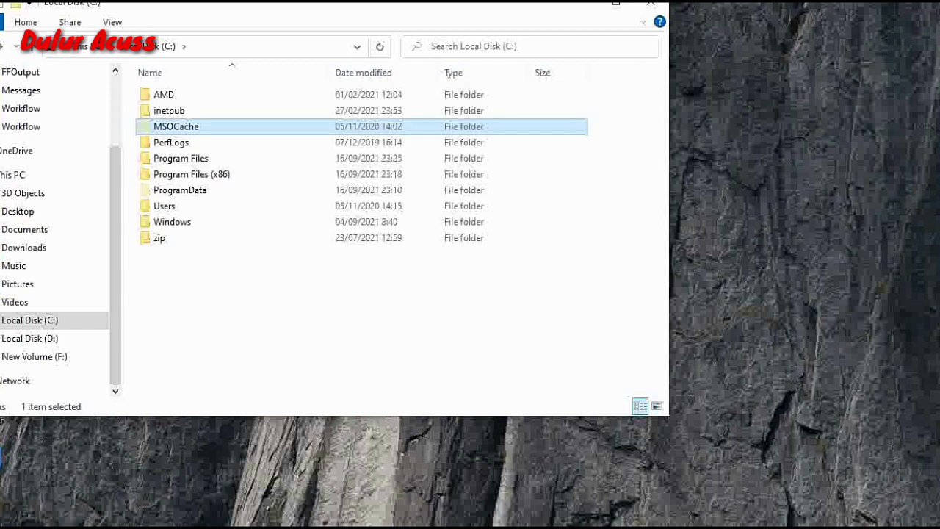
pyautogui.click(180, 222)
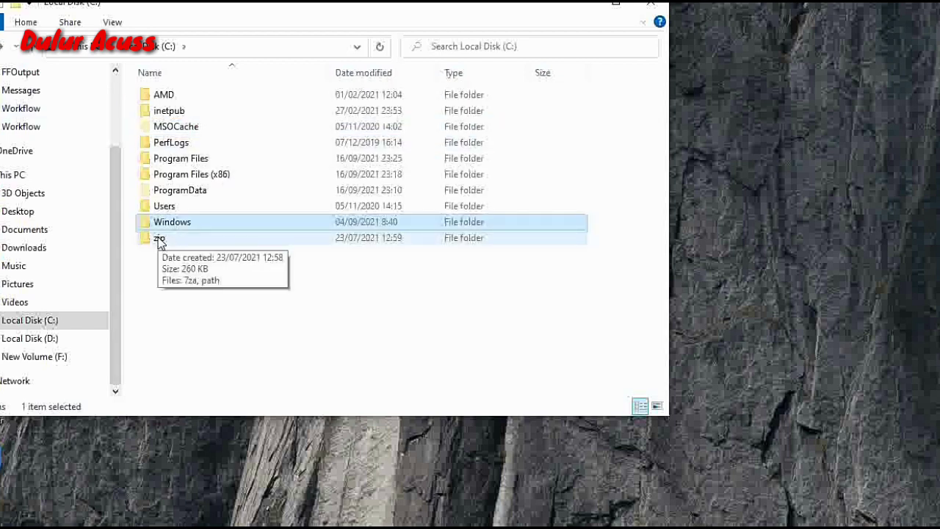
pyautogui.click(160, 240)
pyautogui.doubleClick(160, 240)
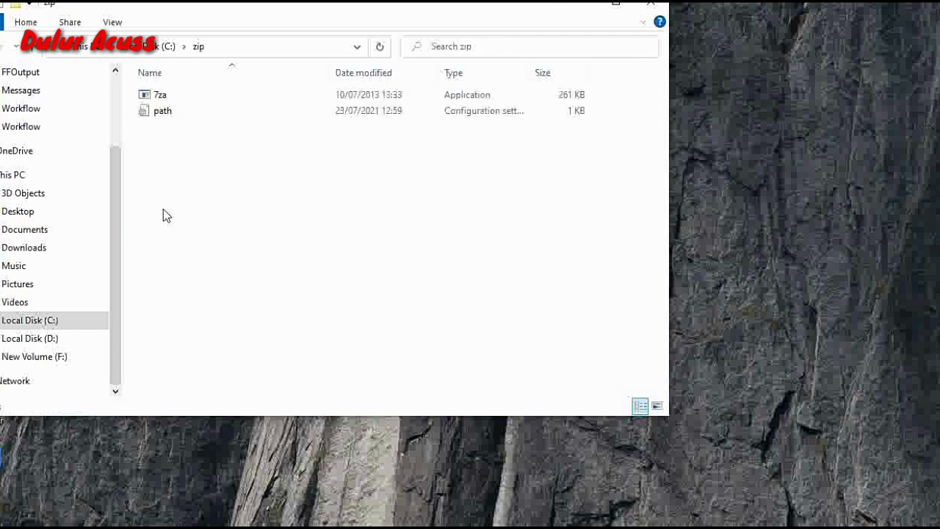
pyautogui.click(3, 46)
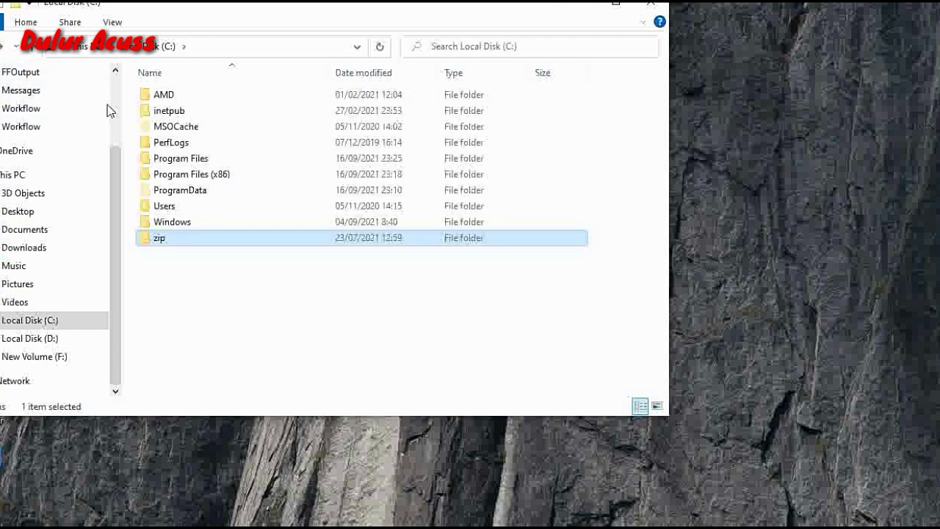
pyautogui.press('Delete')
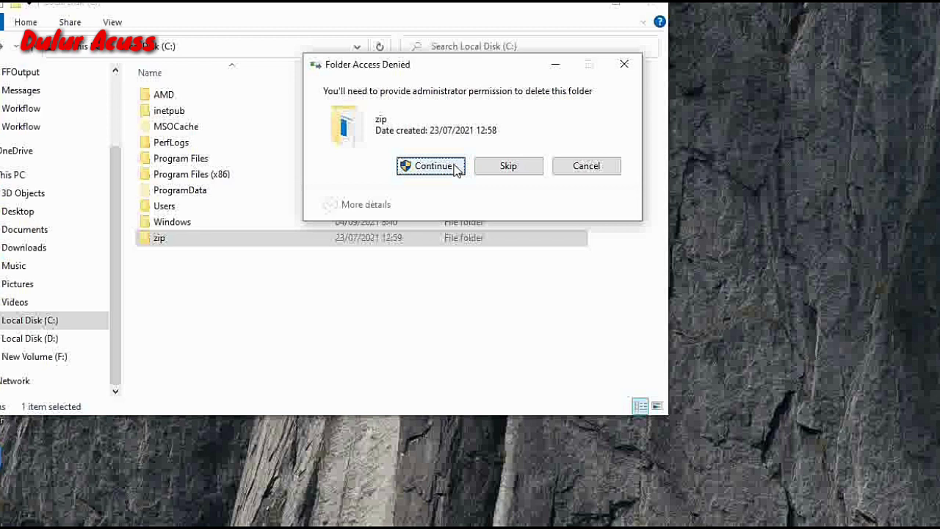
pyautogui.click(456, 168)
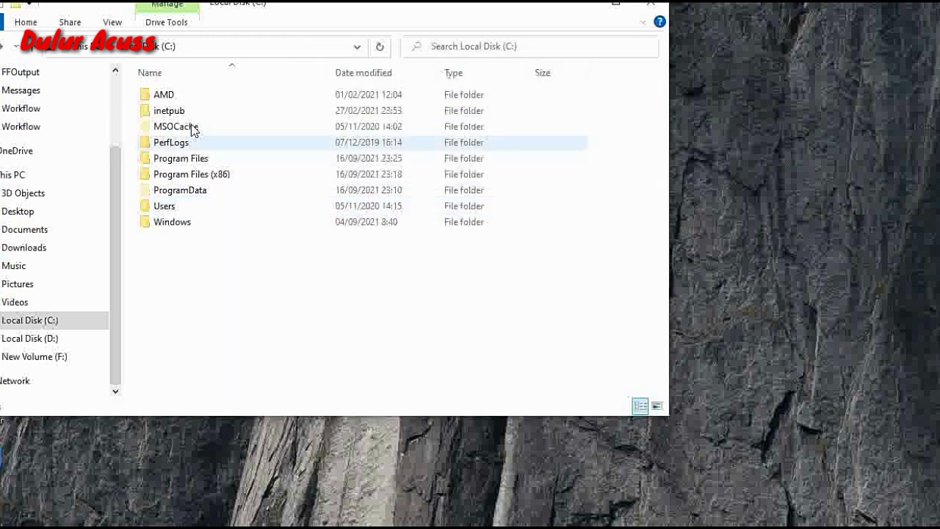
# Open the Lenovo user folder under Users on drive C and delete its Nox_share folder
pyautogui.doubleClick(164, 206)
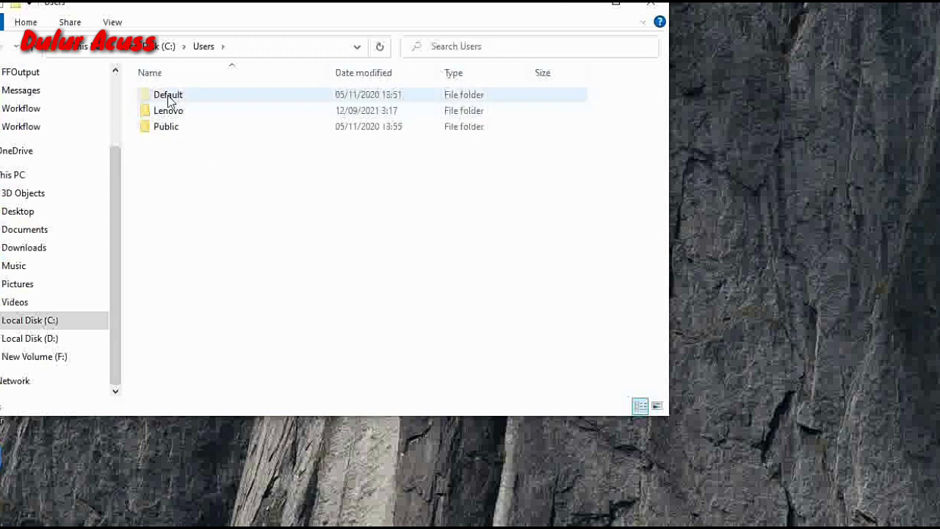
pyautogui.click(166, 126)
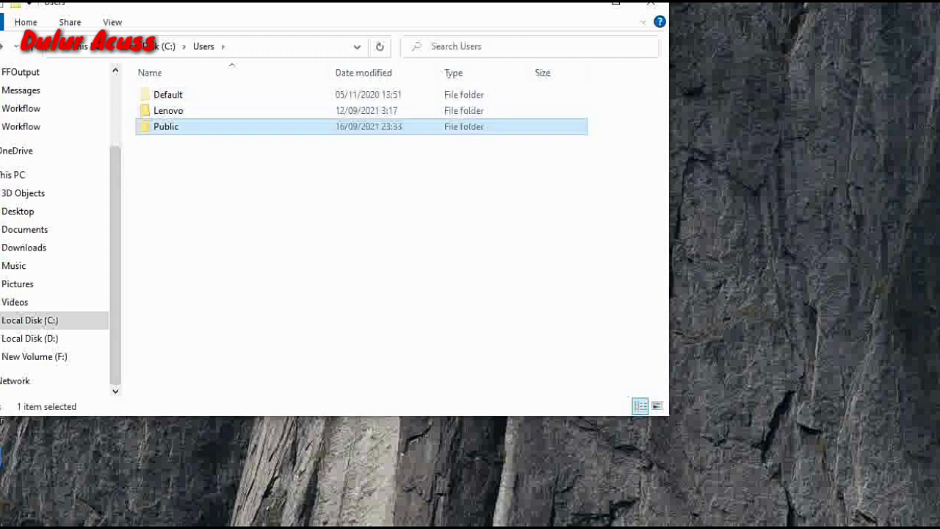
pyautogui.doubleClick(166, 112)
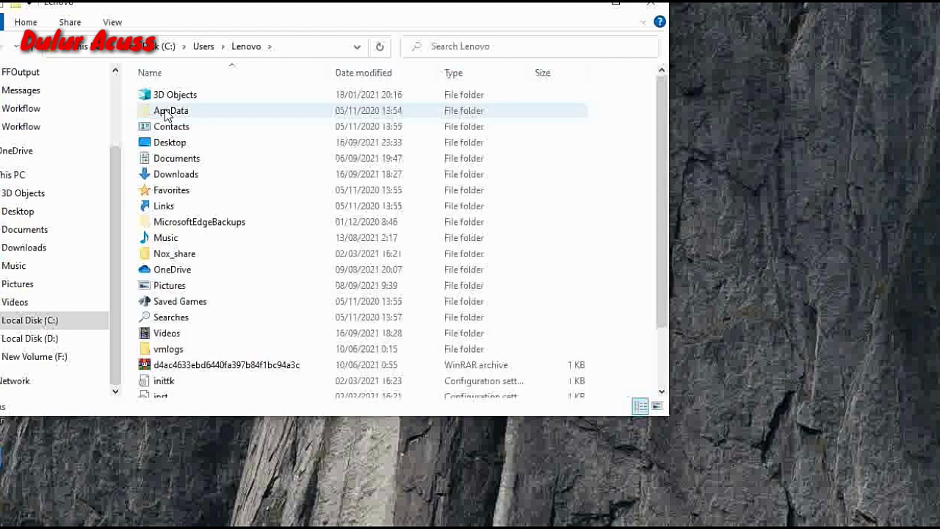
pyautogui.scroll(-2, 235, 147)
pyautogui.scroll(2, 236, 148)
pyautogui.click(243, 333)
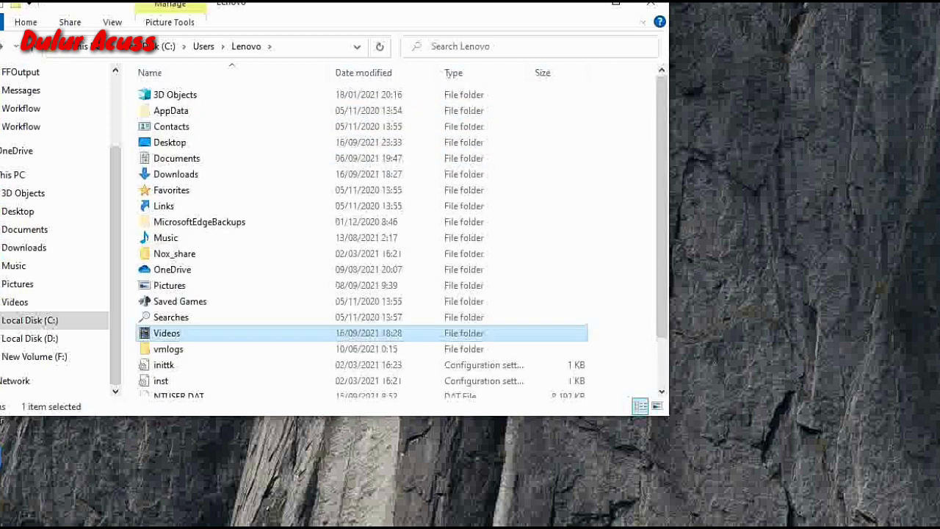
pyautogui.click(174, 254)
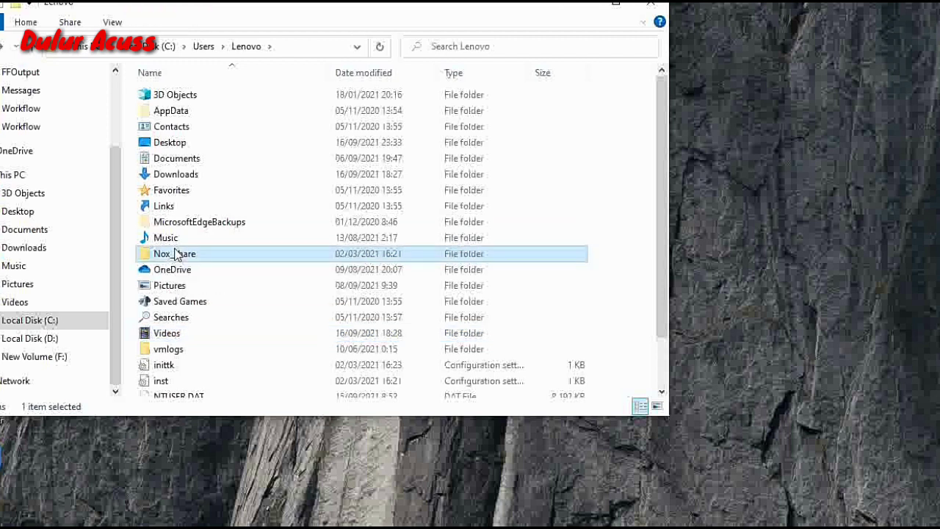
pyautogui.press('Delete')
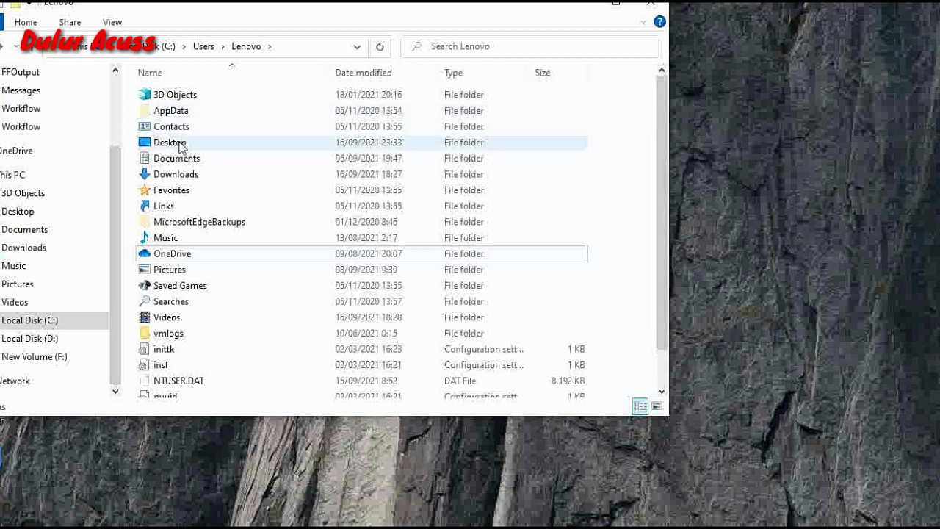
# Look at the contents of the Downloads folder and return to the Lenovo user folder
pyautogui.doubleClick(184, 182)
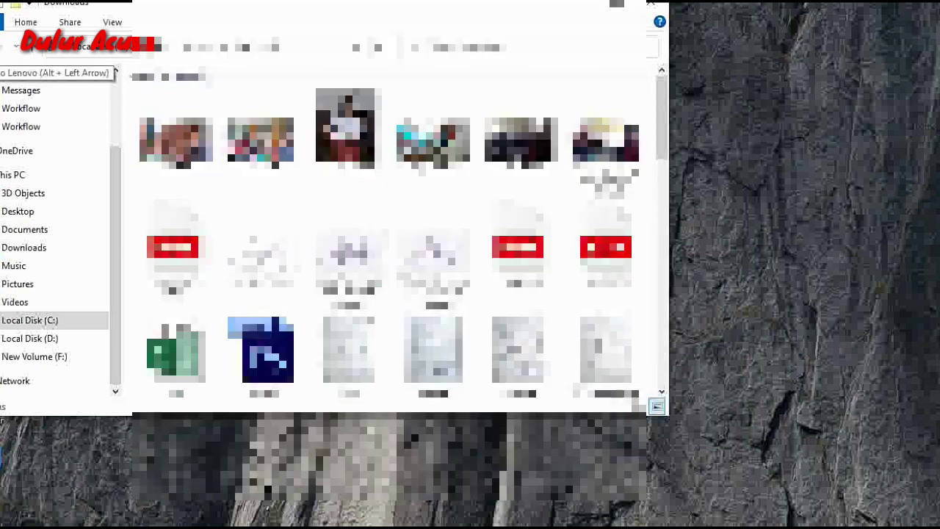
pyautogui.hotkey('alt', 'Left')
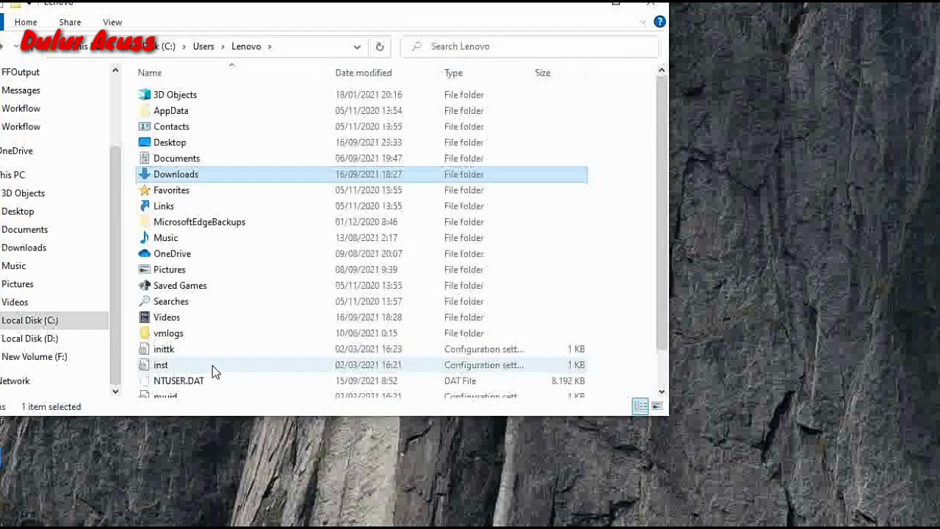
pyautogui.scroll(-1, 193, 372)
pyautogui.scroll(1, 190, 373)
# Open the Local folder inside AppData and look through its subfolders
pyautogui.doubleClick(165, 111)
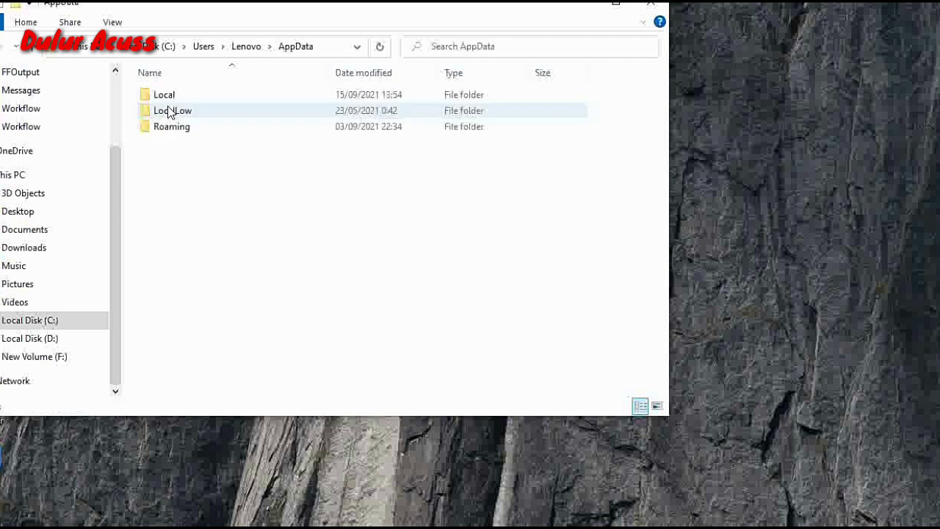
pyautogui.click(168, 96)
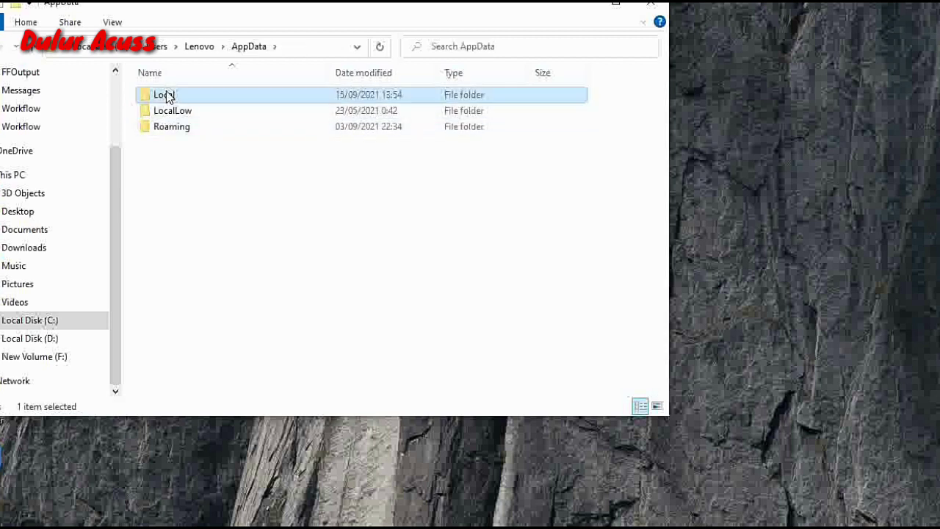
pyautogui.doubleClick(167, 96)
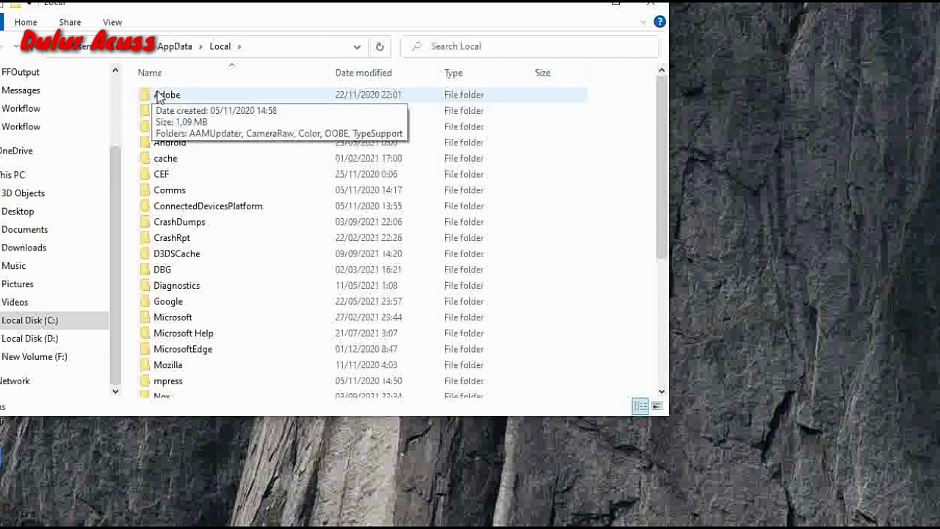
pyautogui.scroll(-2, 250, 213)
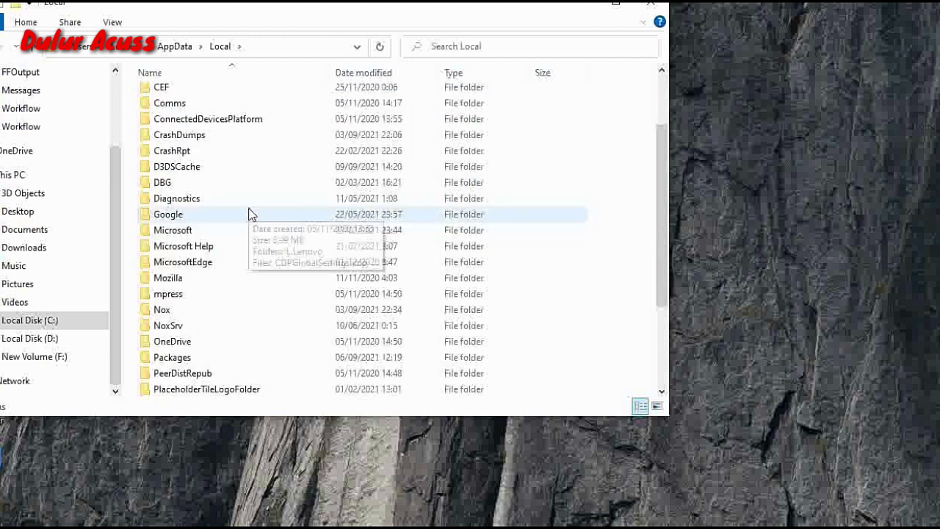
pyautogui.scroll(-2, 248, 213)
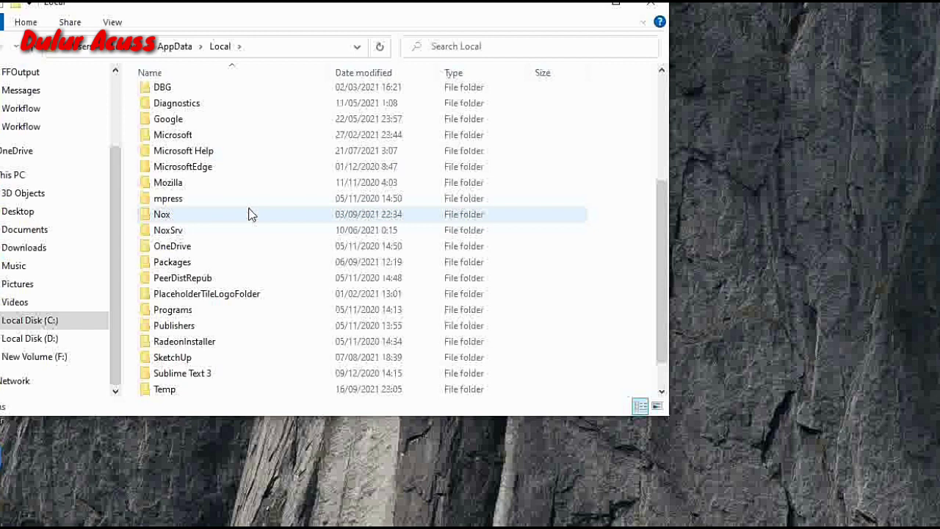
pyautogui.moveTo(174, 219)
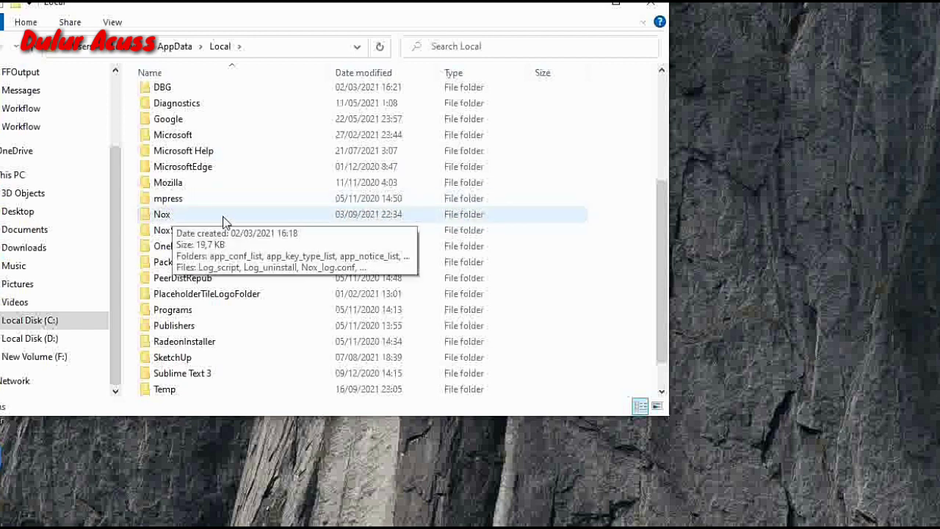
pyautogui.scroll(-1, 226, 222)
pyautogui.scroll(5, 225, 222)
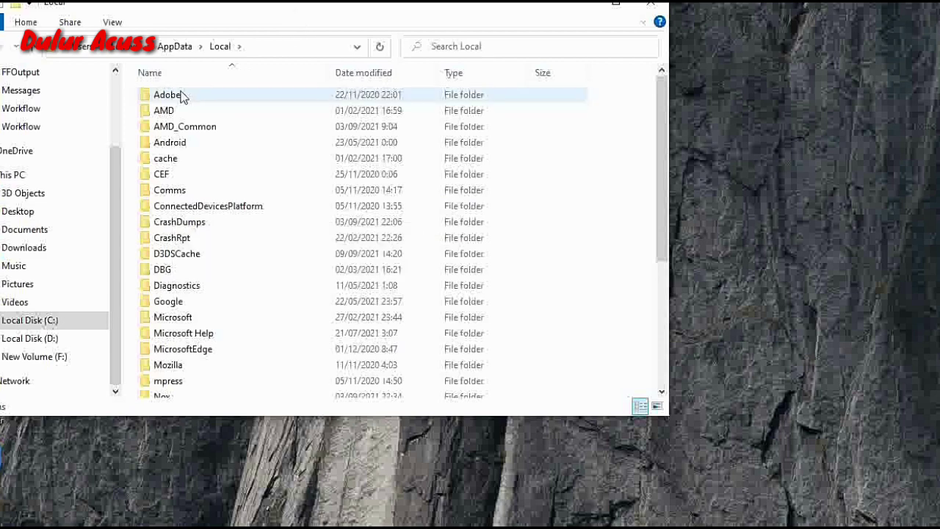
pyautogui.moveTo(292, 25); pyautogui.dragTo(396, 32)
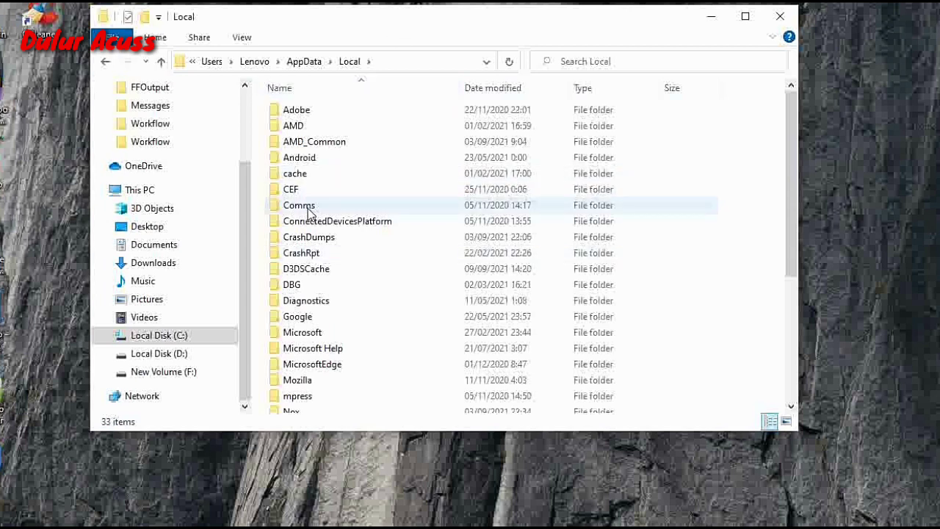
# Check the size, sharing and security properties of the Local folder in AppData, then close them
pyautogui.click(105, 61)
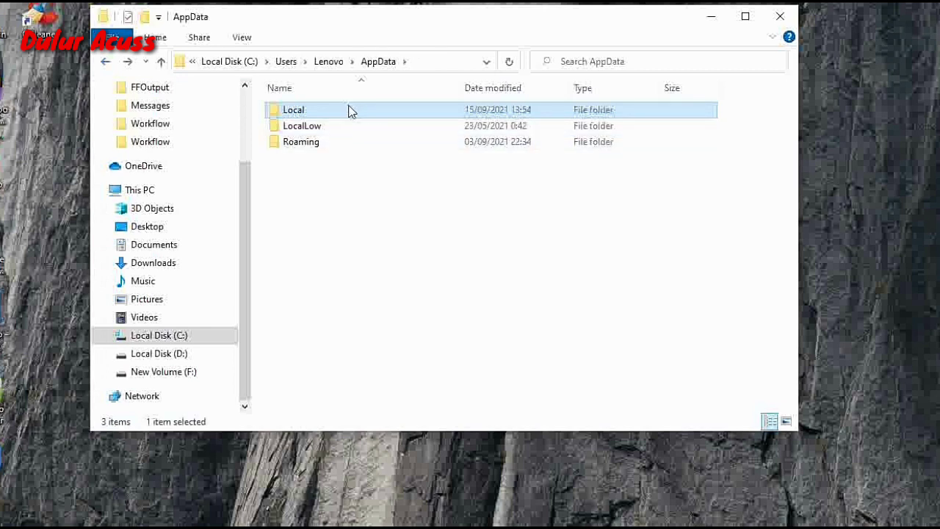
pyautogui.rightClick(348, 109)
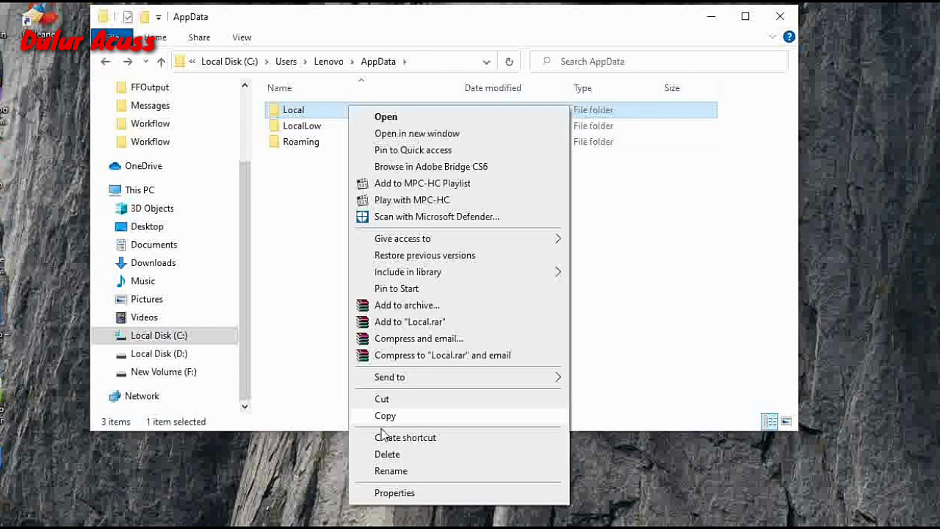
pyautogui.click(394, 493)
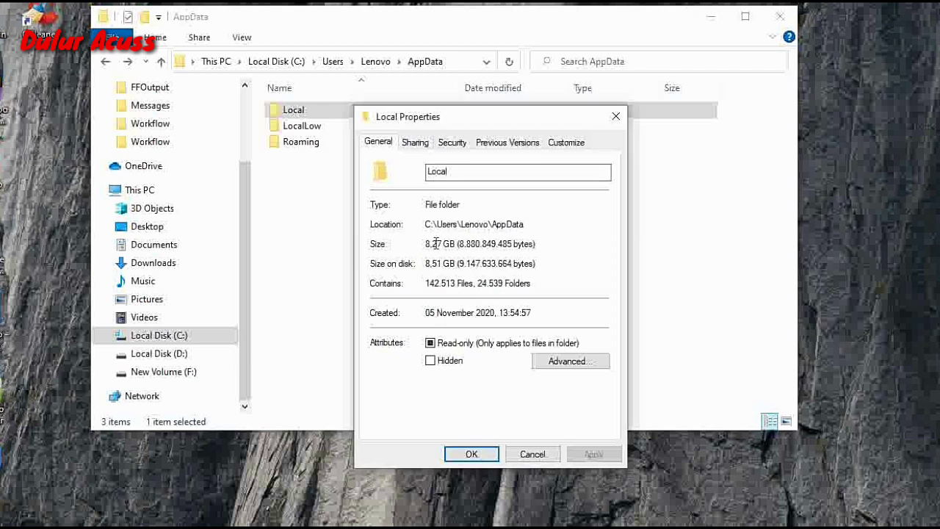
pyautogui.click(420, 145)
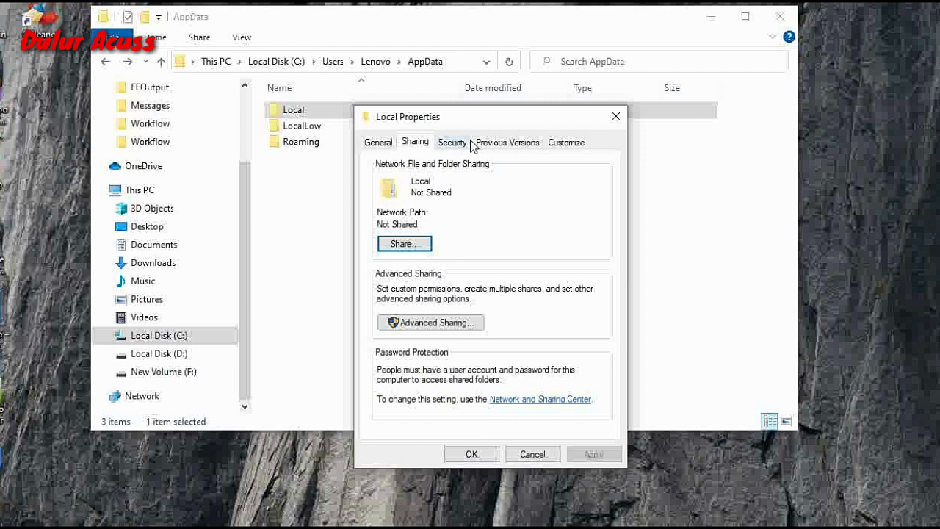
pyautogui.click(454, 144)
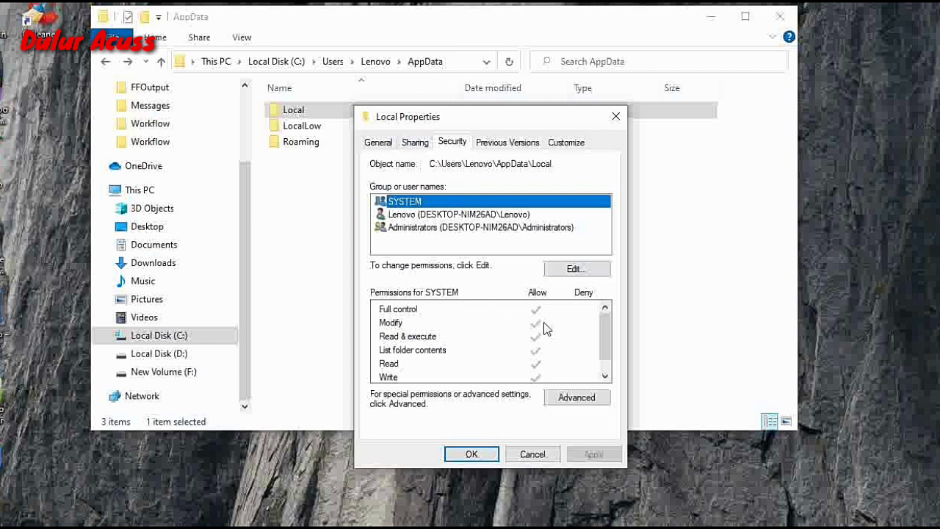
pyautogui.click(618, 118)
pyautogui.rightClick(433, 116)
pyautogui.click(315, 223)
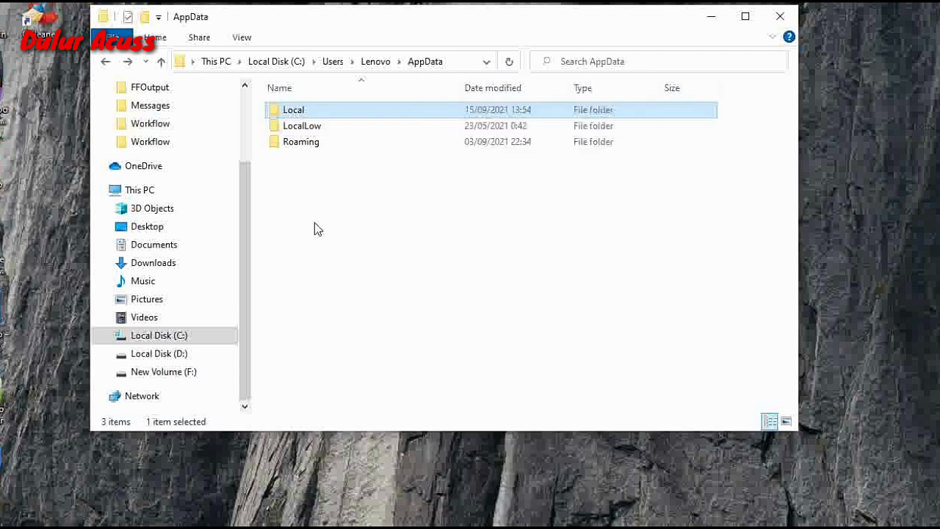
# Open the Local folder in AppData and permanently delete everything inside it
pyautogui.doubleClick(320, 110)
pyautogui.scroll(-2, 489, 325)
pyautogui.click(489, 325)
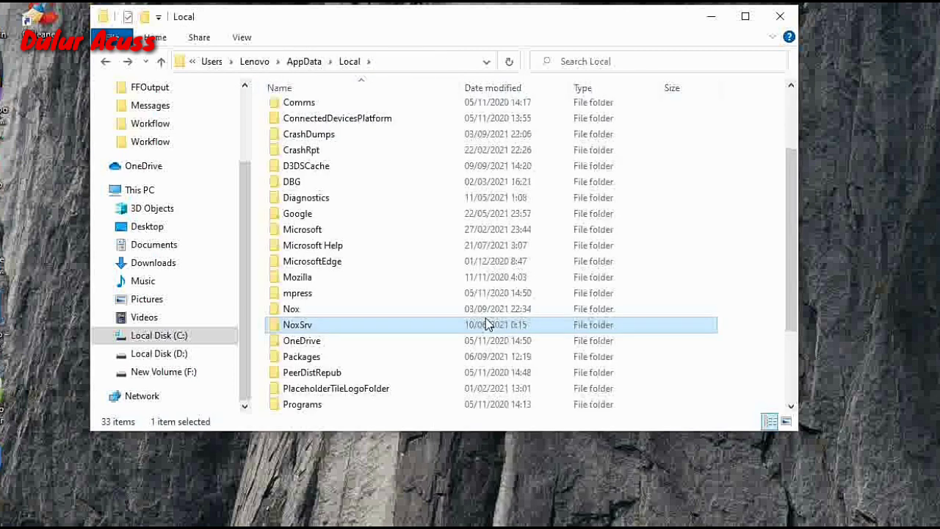
pyautogui.hotkey('ctrl', 'a')
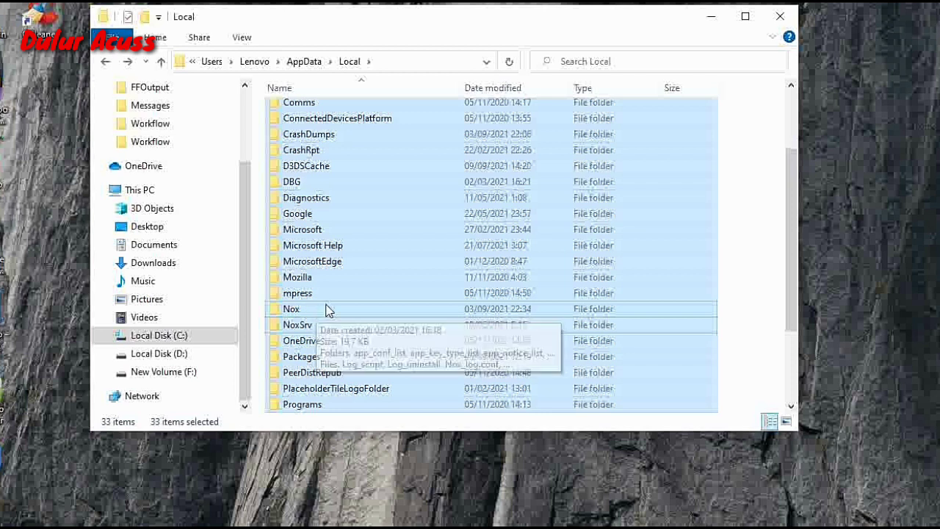
pyautogui.press('Delete')
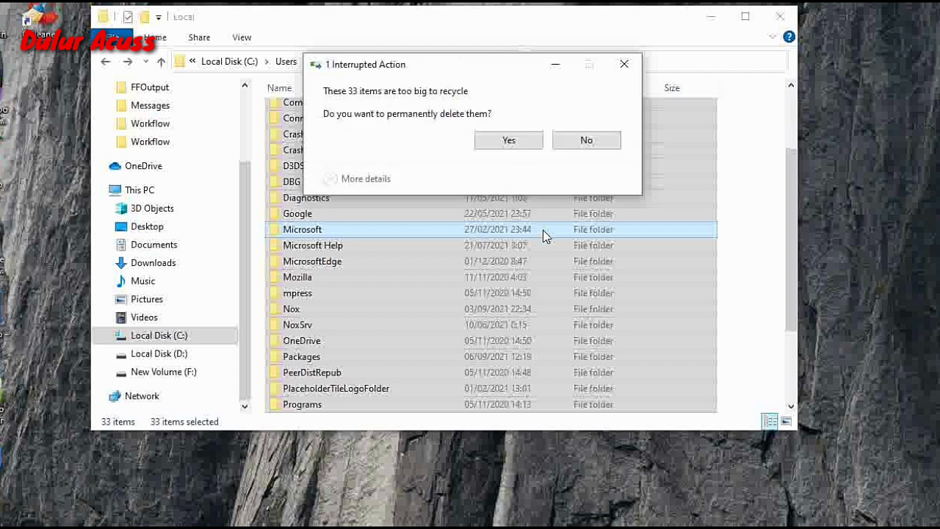
pyautogui.click(517, 141)
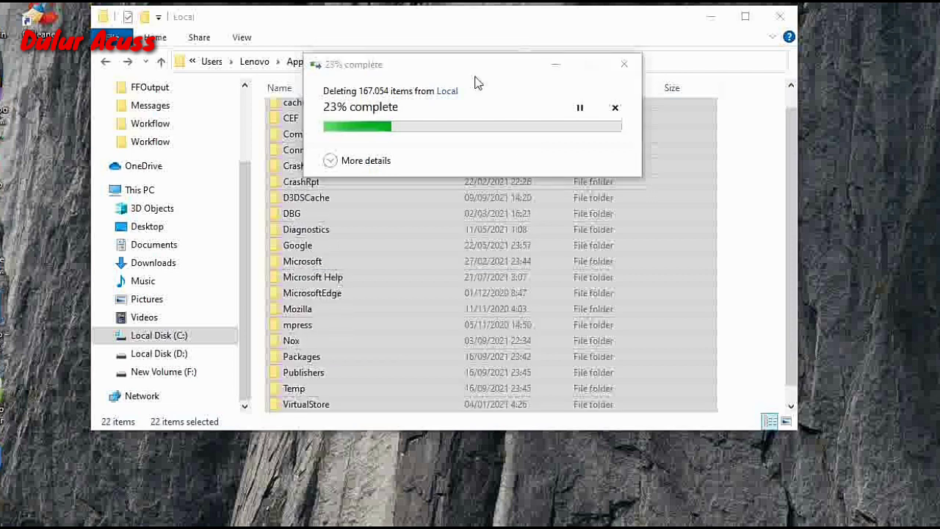
pyautogui.moveTo(546, 63); pyautogui.dragTo(592, 59)
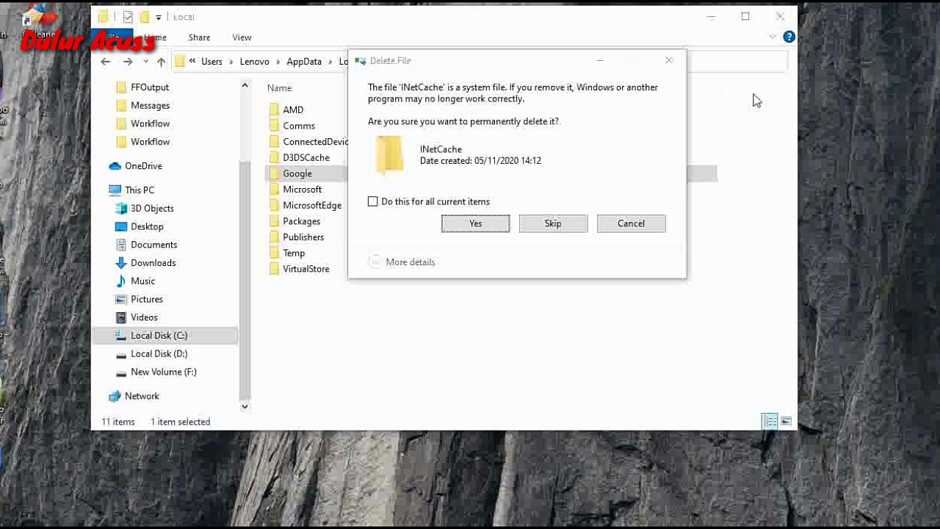
# Approve deleting INetCache and all other current system files, and retry the files that are in use
pyautogui.click(385, 205)
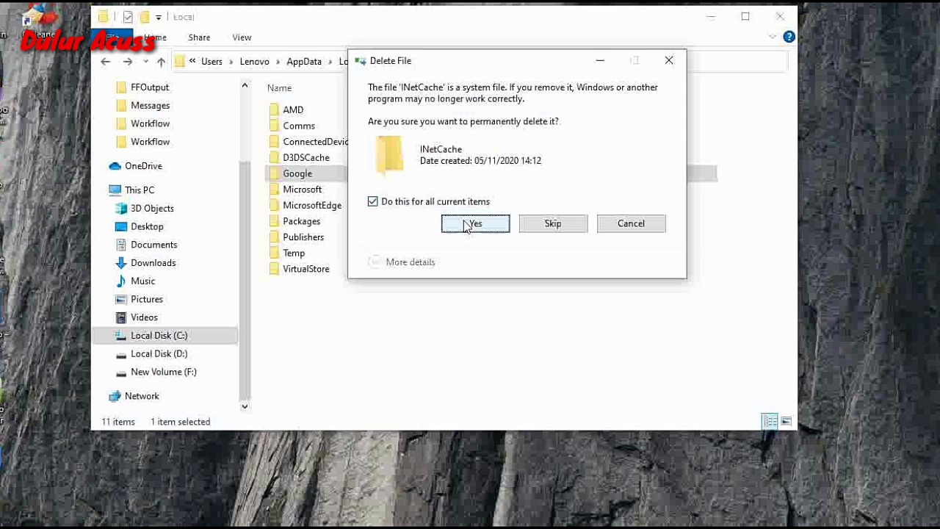
pyautogui.click(471, 223)
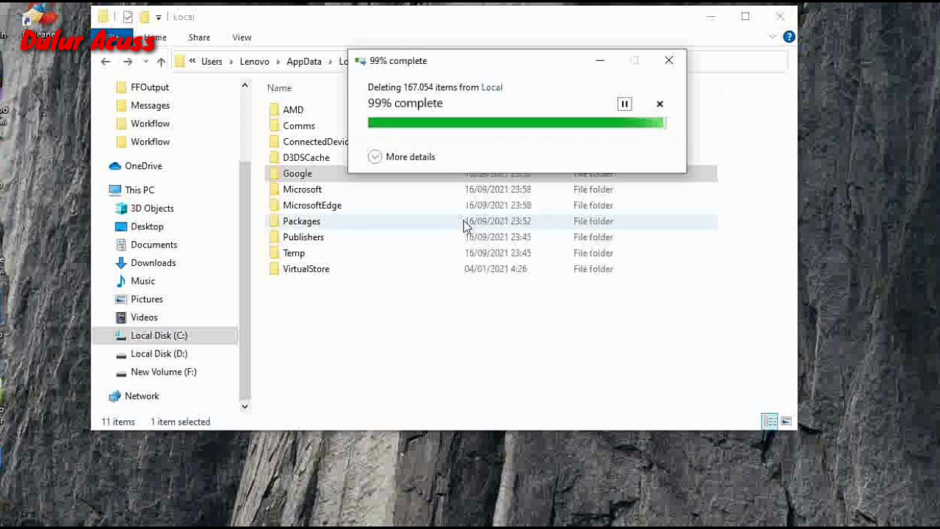
pyautogui.click(475, 220)
pyautogui.click(463, 220)
pyautogui.click(461, 198)
pyautogui.click(478, 223)
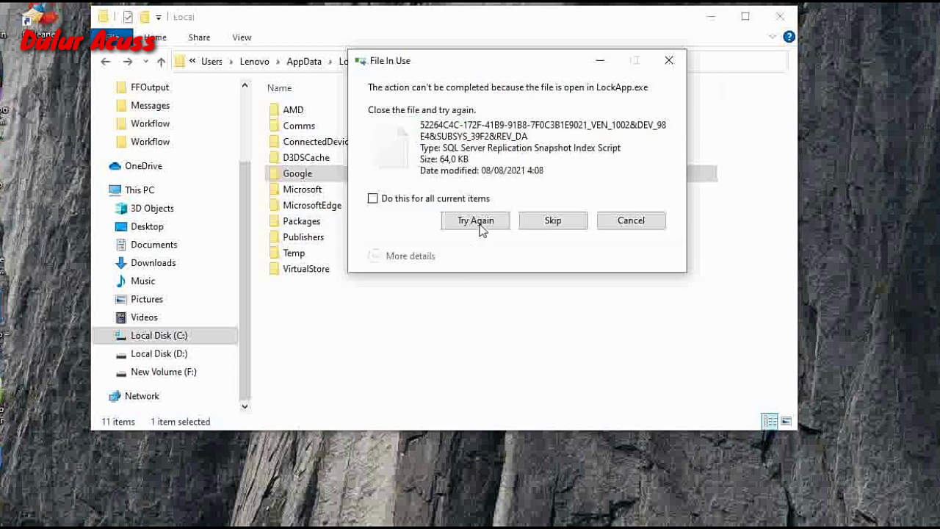
pyautogui.click(474, 199)
pyautogui.click(477, 222)
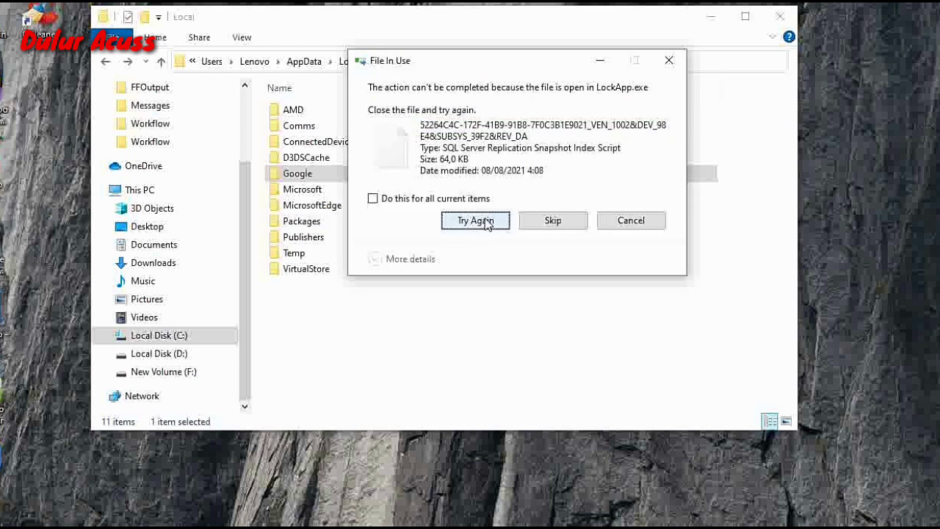
# Skip the in-use files one by one so the deletion of the Local folder's contents continues
pyautogui.click(556, 231)
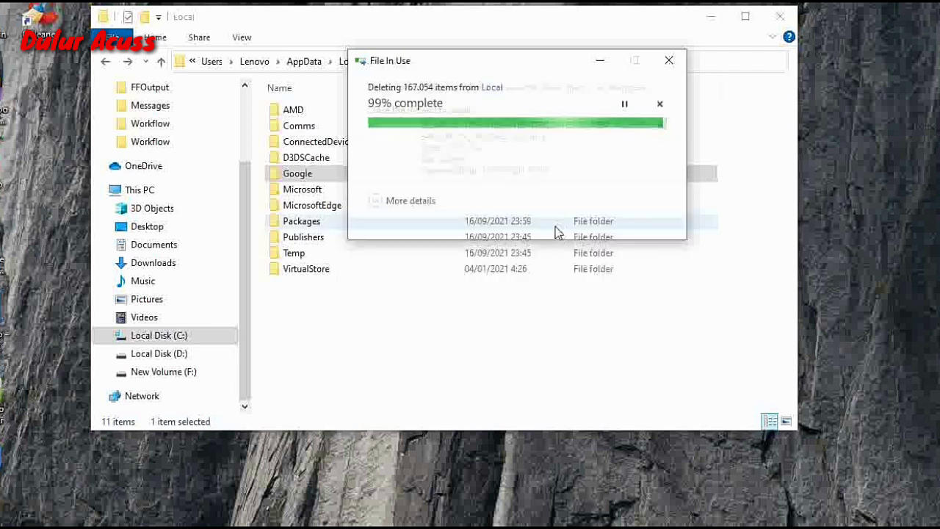
pyautogui.click(556, 231)
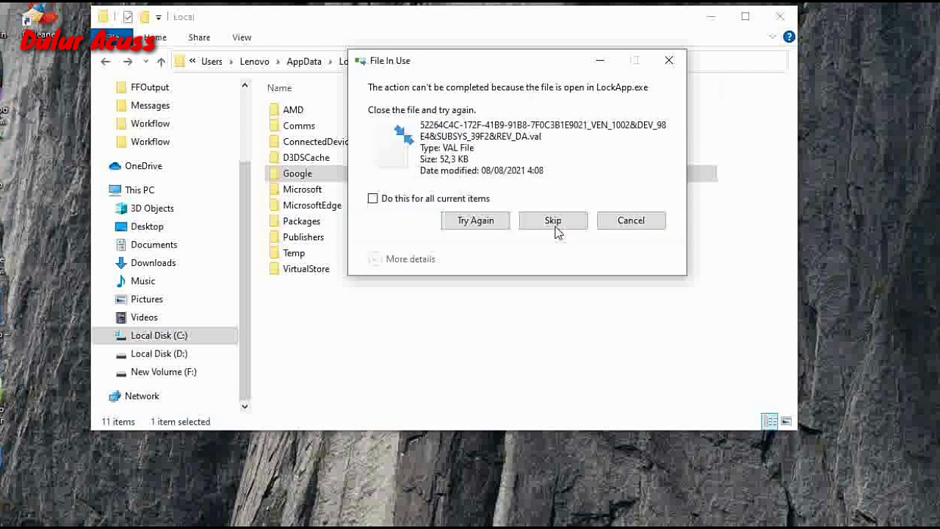
pyautogui.click(555, 220)
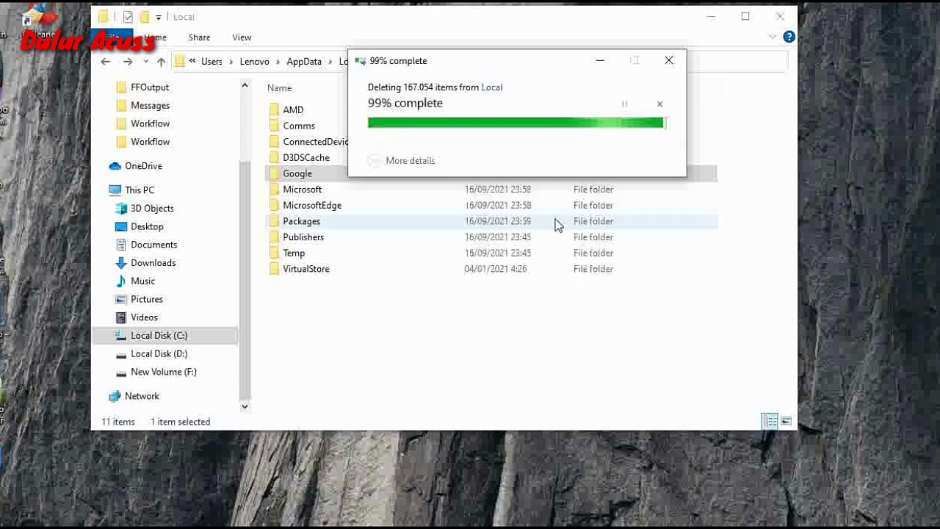
pyautogui.click(552, 213)
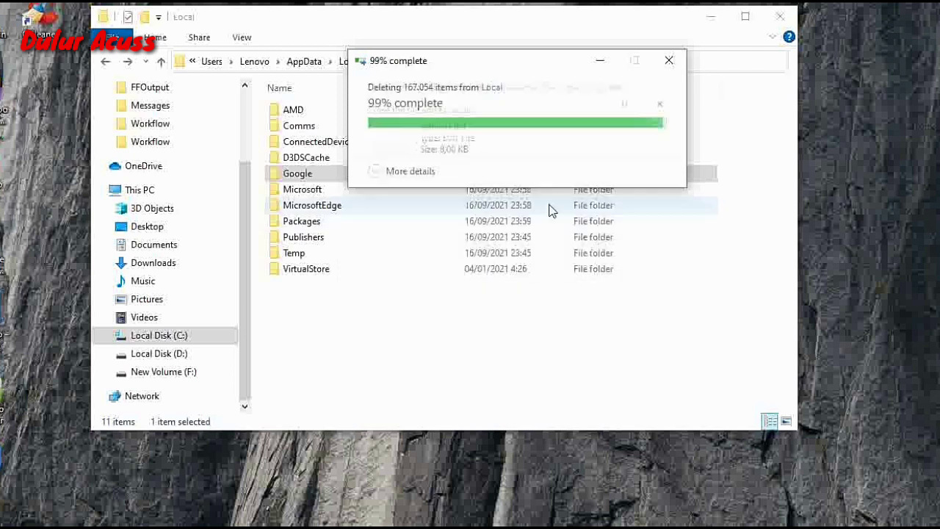
pyautogui.click(552, 213)
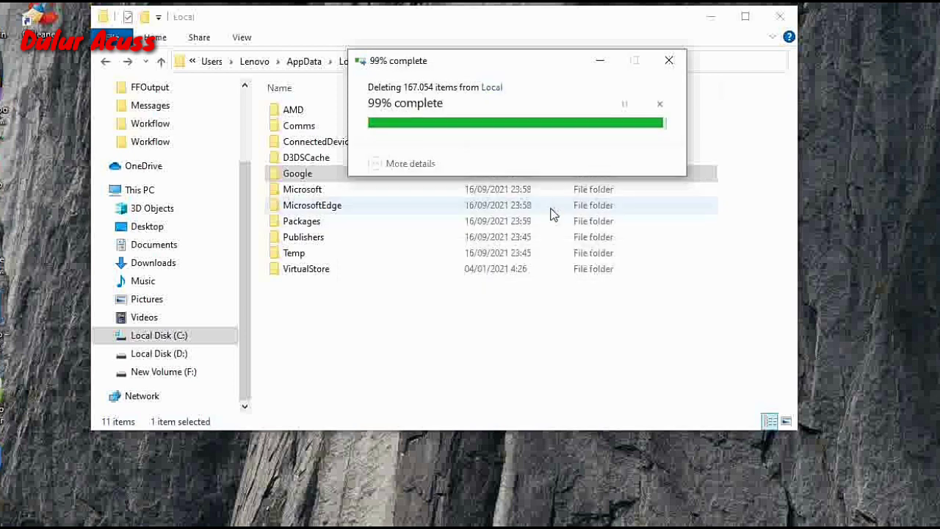
pyautogui.click(552, 213)
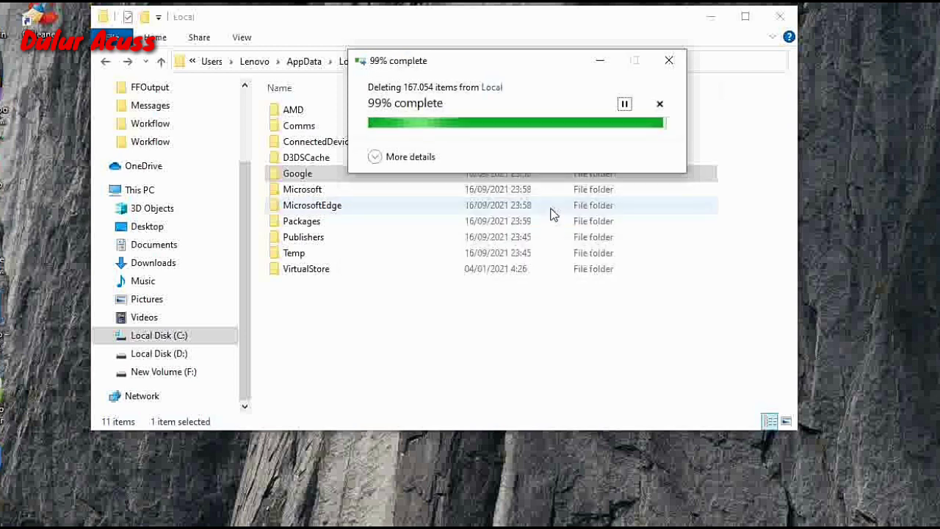
pyautogui.click(552, 213)
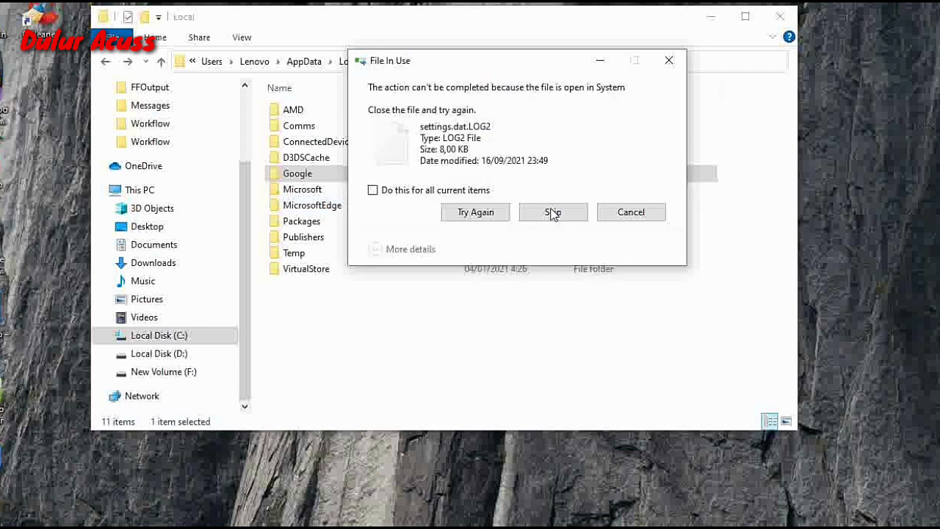
pyautogui.click(554, 213)
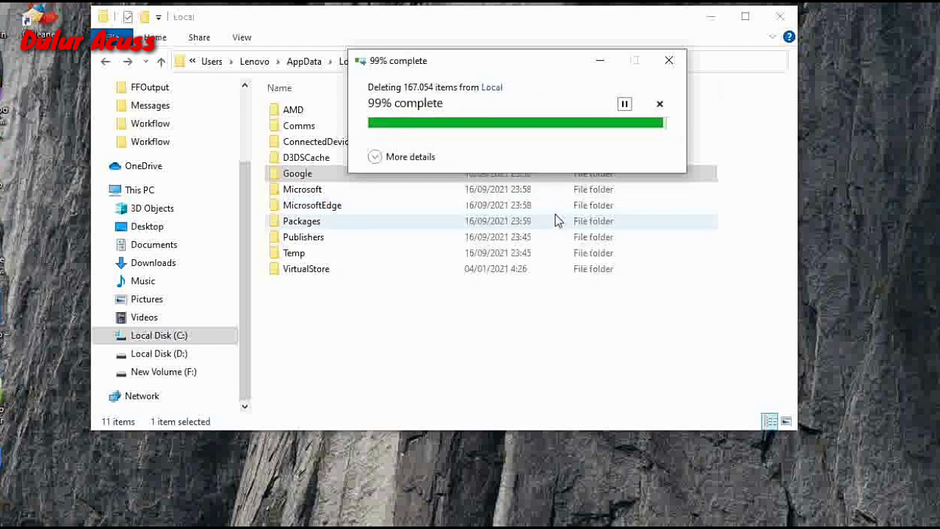
pyautogui.click(373, 210)
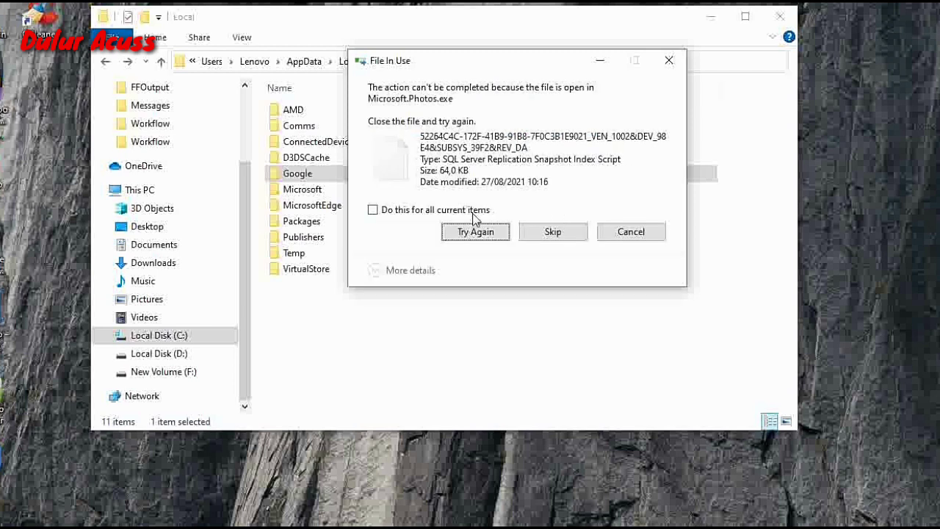
pyautogui.click(559, 232)
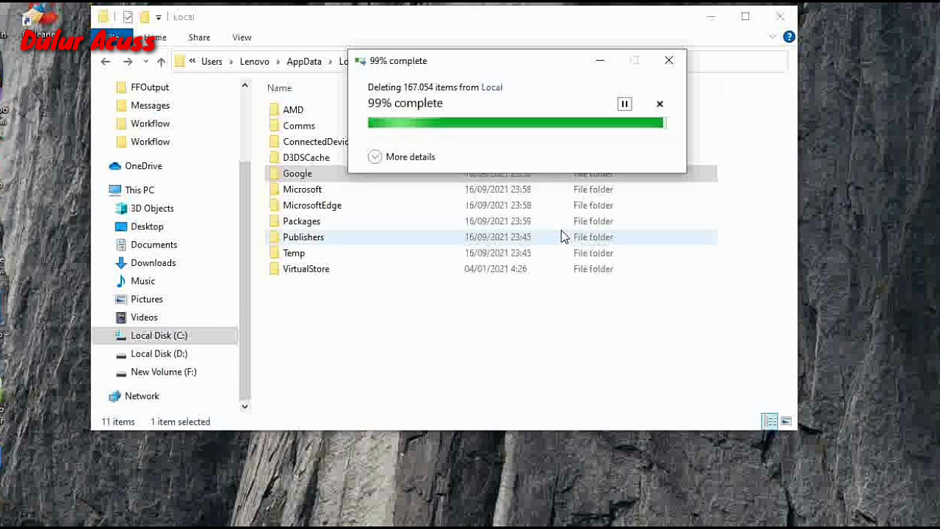
pyautogui.click(563, 236)
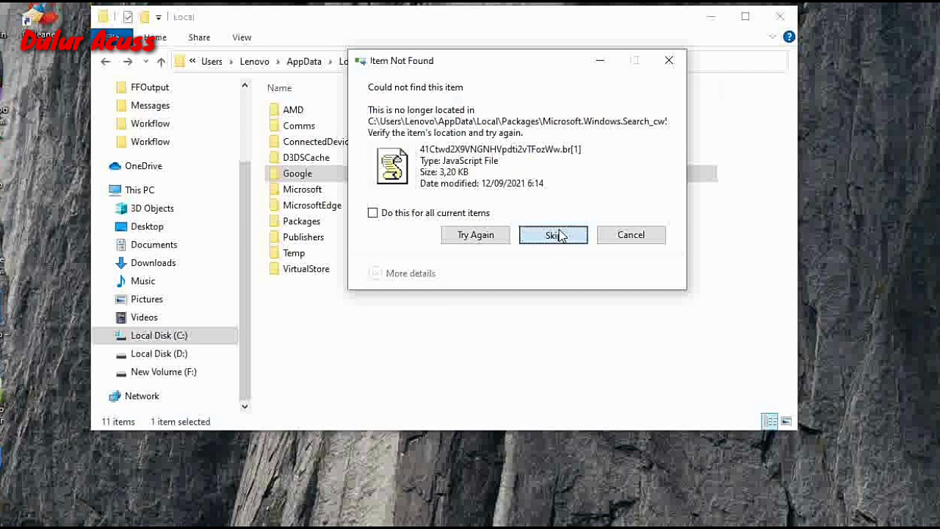
# Retry the missing Microsoft.Windows.Search item, and skip all current items that cannot be deleted from Local
pyautogui.click(463, 215)
pyautogui.click(481, 234)
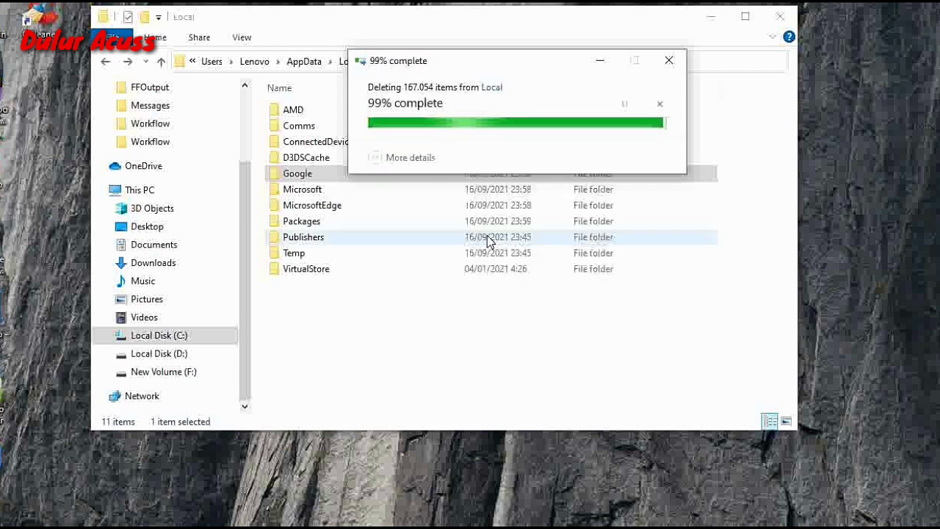
pyautogui.click(550, 236)
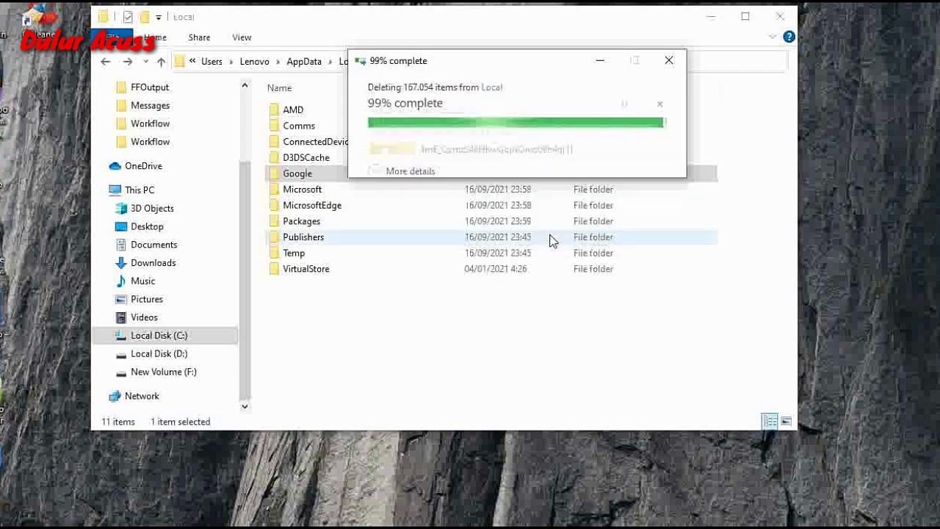
pyautogui.click(550, 236)
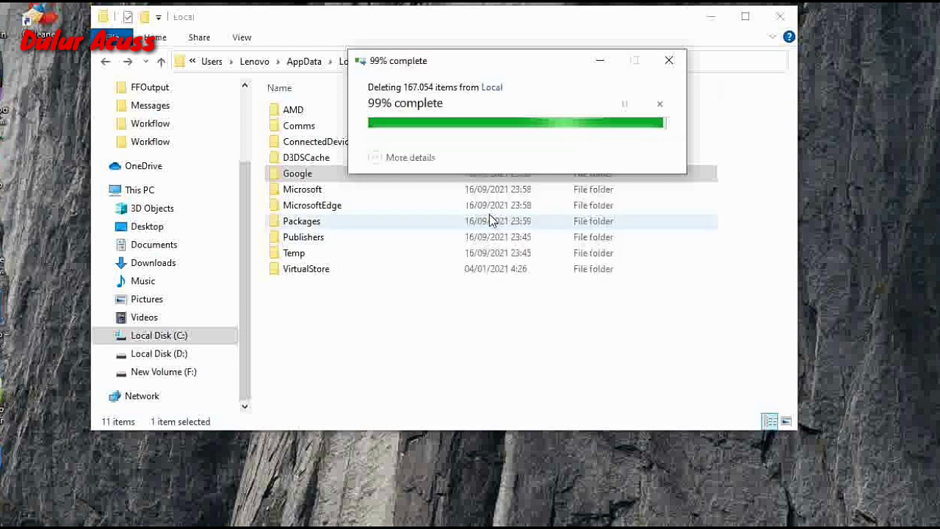
pyautogui.click(457, 213)
pyautogui.click(551, 237)
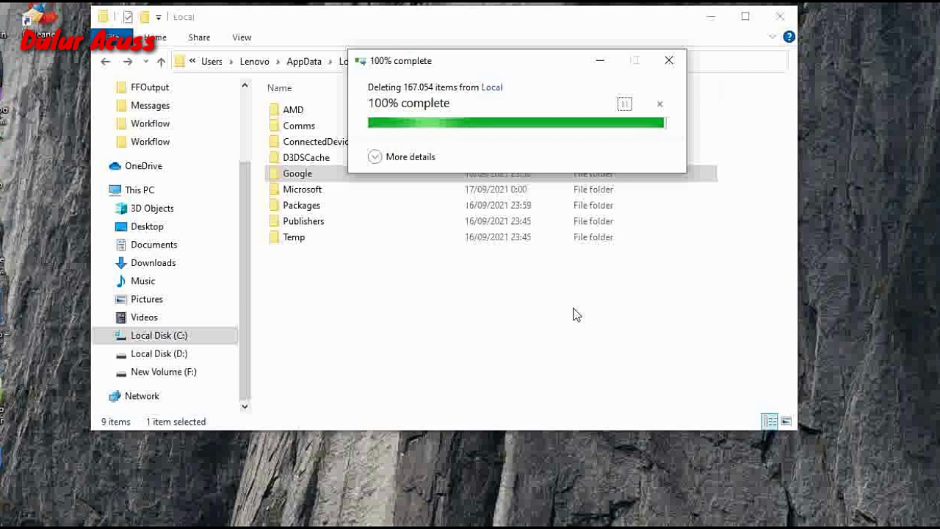
# Return to AppData, open the Roaming folder and permanently delete everything inside it
pyautogui.click(104, 64)
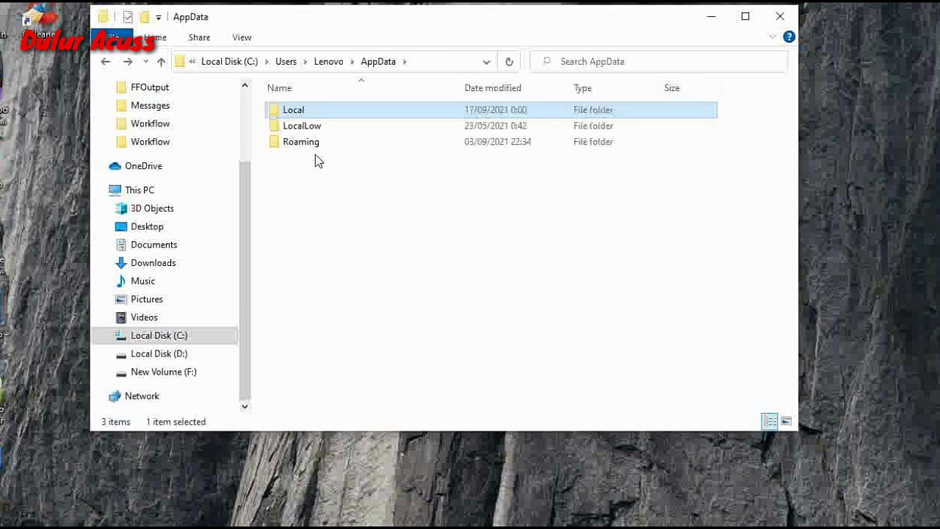
pyautogui.click(309, 129)
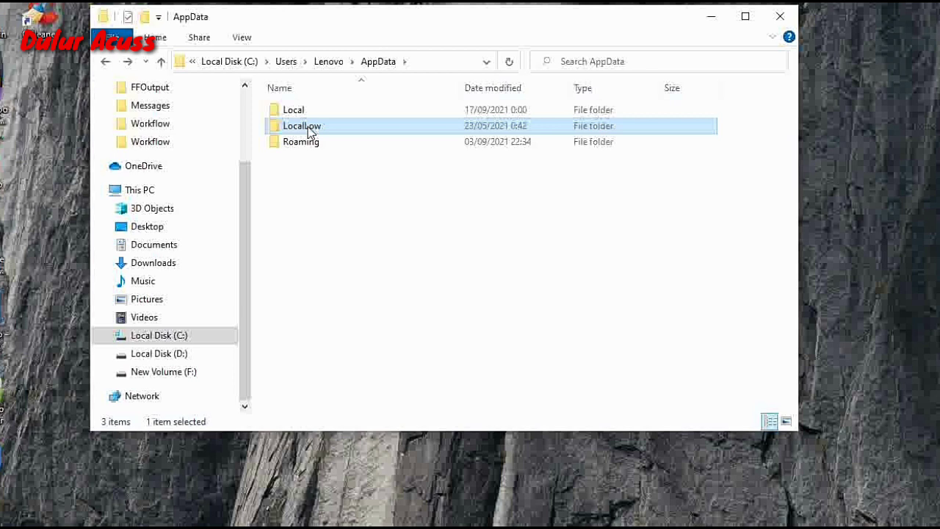
pyautogui.doubleClick(295, 142)
pyautogui.scroll(-2, 382, 142)
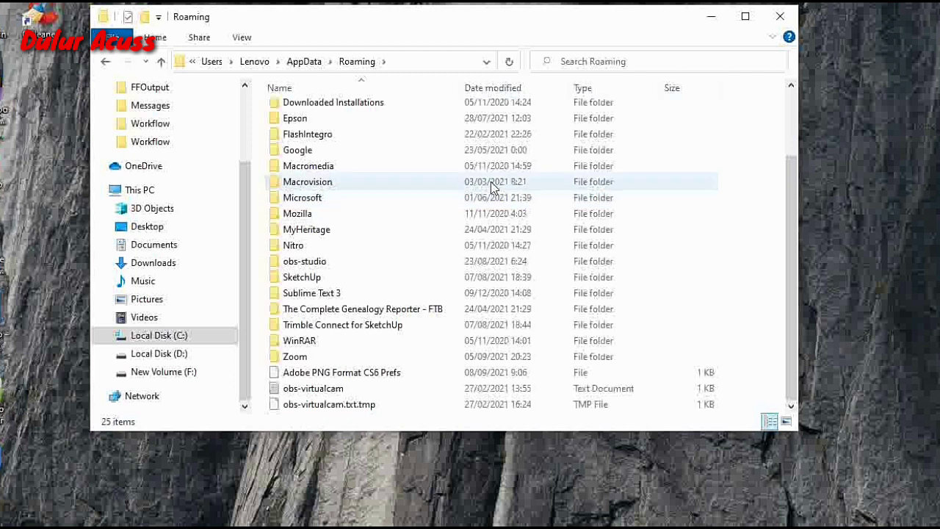
pyautogui.click(531, 199)
pyautogui.hotkey('ctrl', 'a')
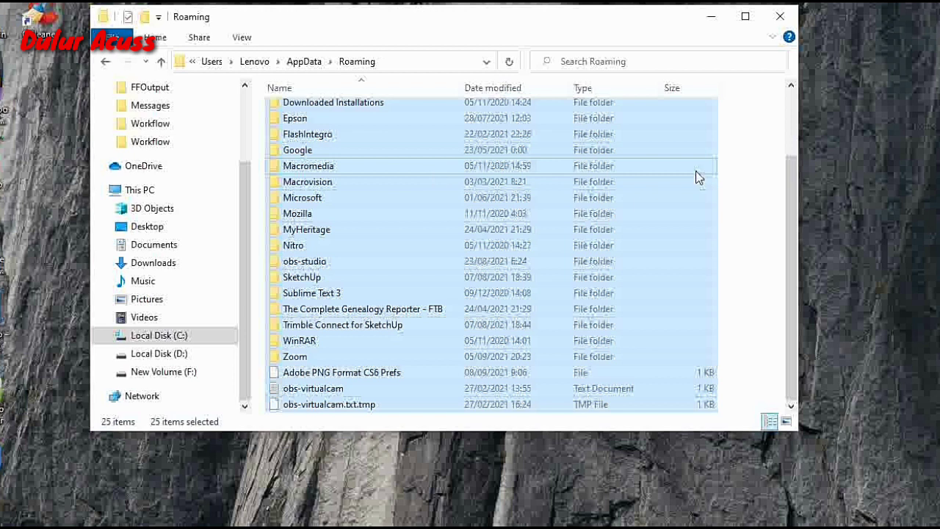
pyautogui.press('Delete')
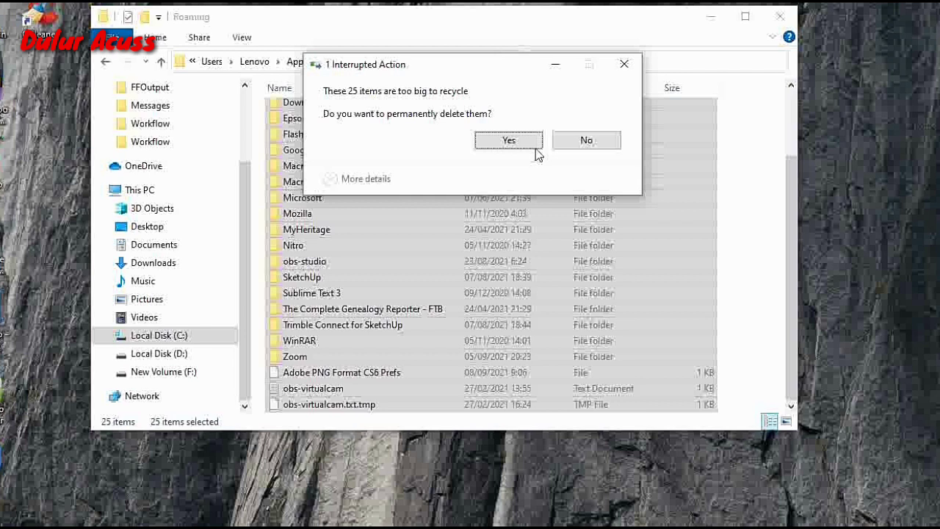
pyautogui.click(506, 139)
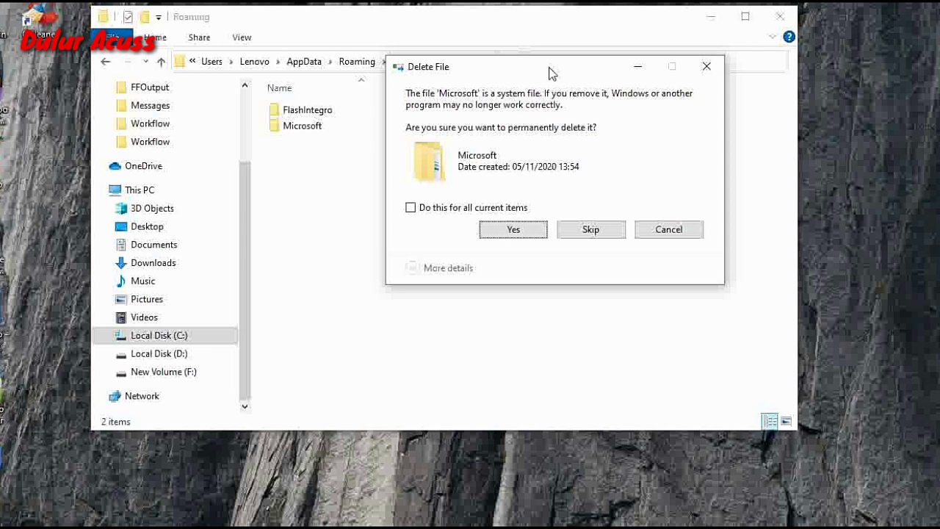
# Skip the Microsoft system folder and the in-use files for all current items in the Roaming deletion
pyautogui.click(439, 208)
pyautogui.click(585, 230)
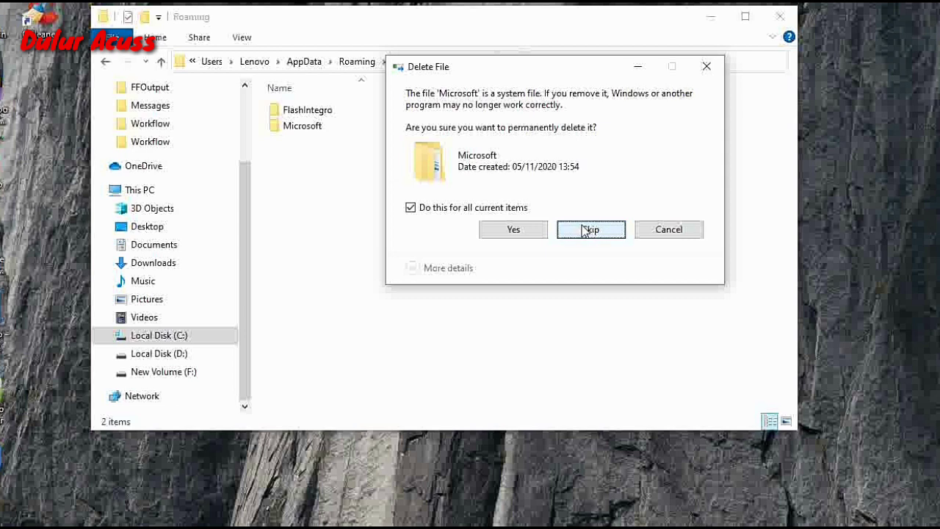
pyautogui.click(506, 207)
pyautogui.click(621, 232)
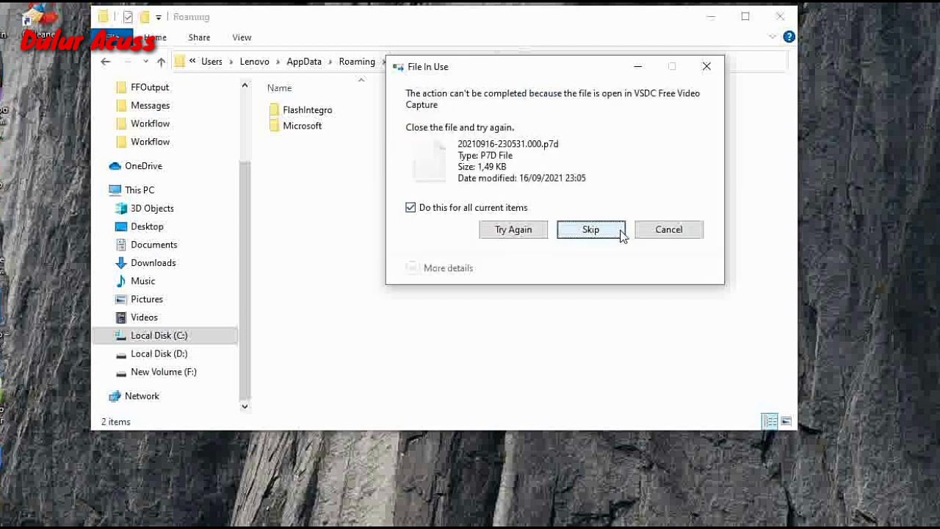
# Go back to the Lenovo user folder and open the Documents folder
pyautogui.click(106, 62)
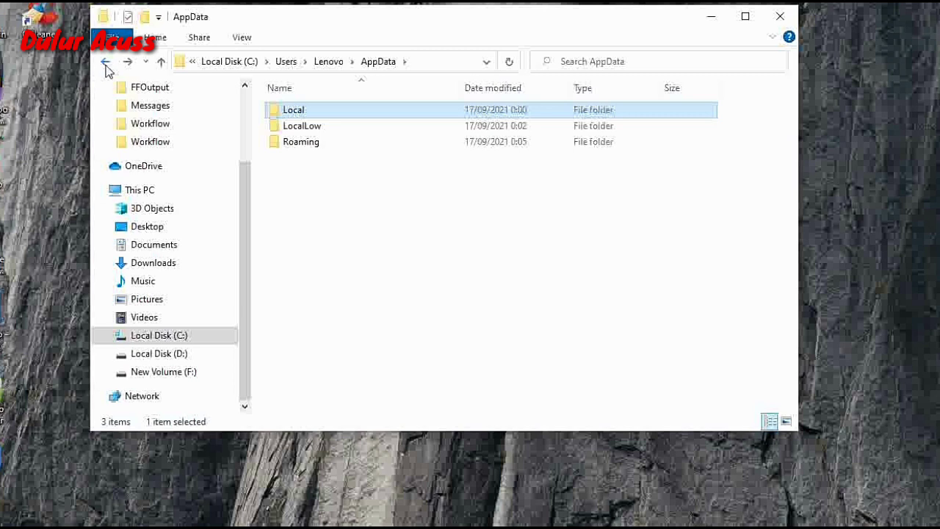
pyautogui.click(106, 62)
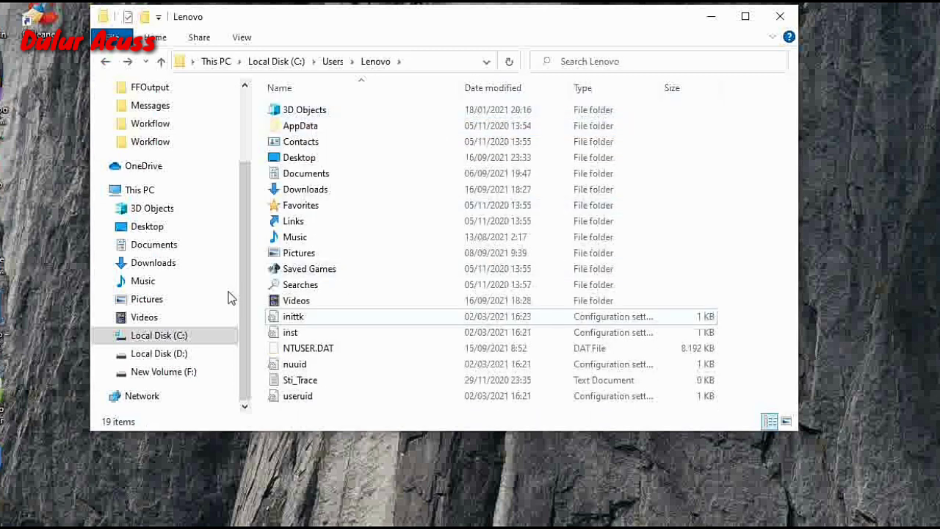
pyautogui.click(156, 247)
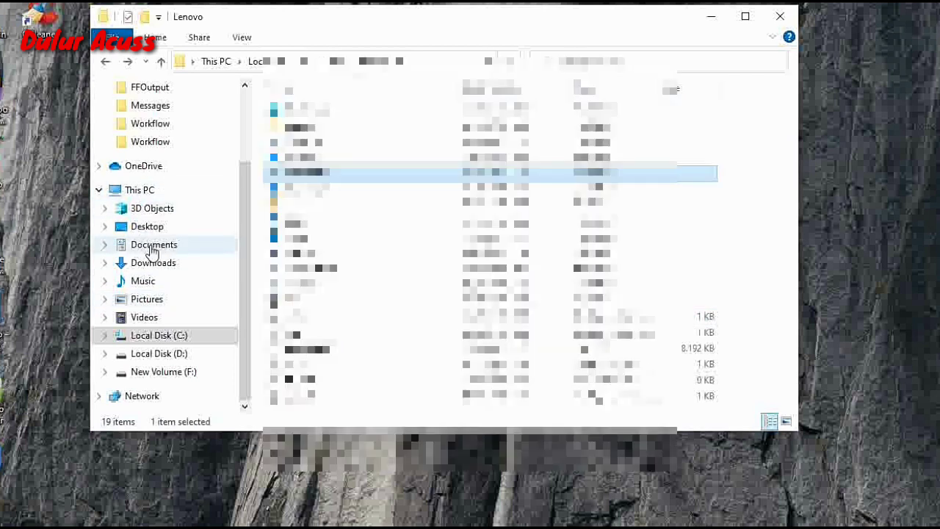
# Check the Documents folder and This PC, and refresh the desktop
pyautogui.click(152, 248)
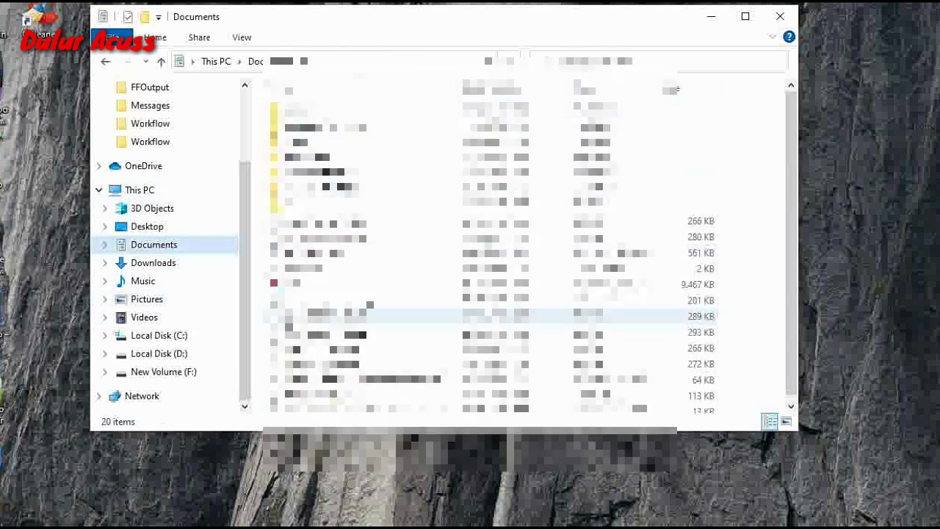
pyautogui.click(138, 193)
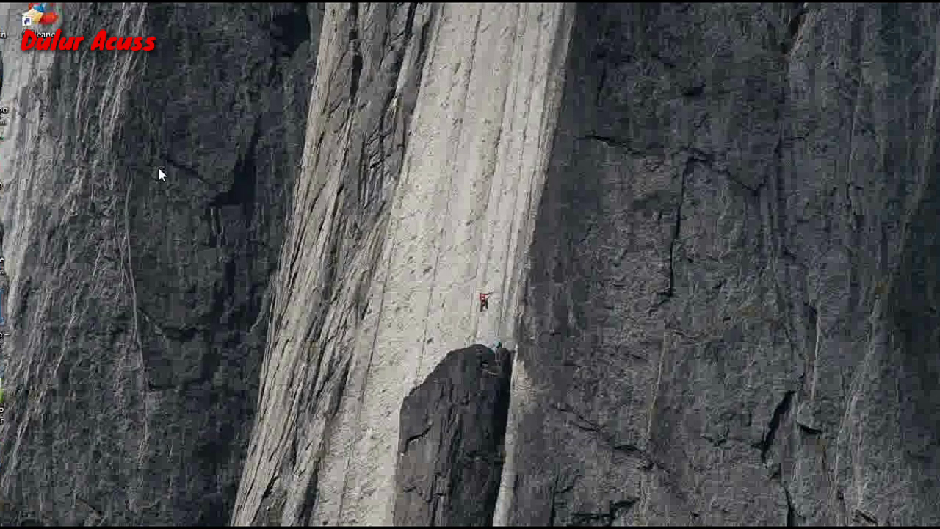
pyautogui.rightClick(157, 166)
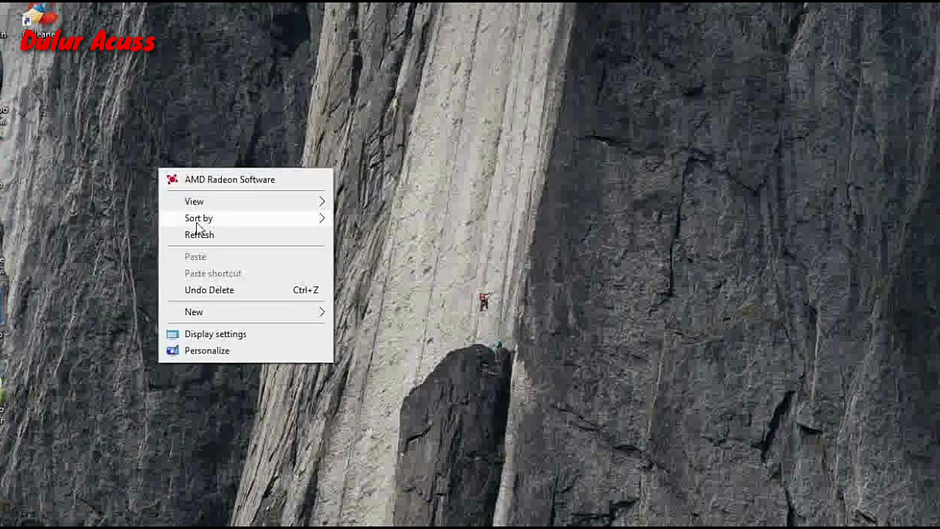
pyautogui.click(207, 235)
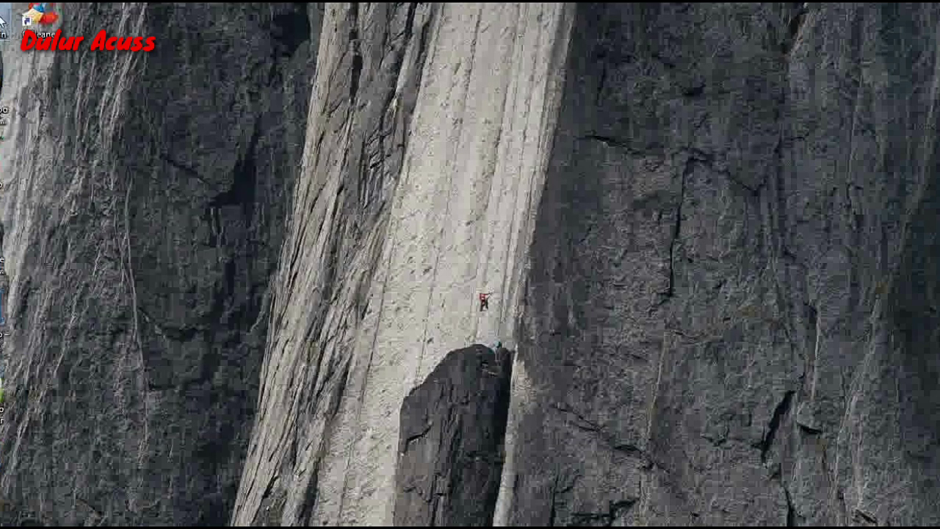
# Open the Recycle Bin, permanently delete all the items in it, and close its window
pyautogui.doubleClick(4, 17)
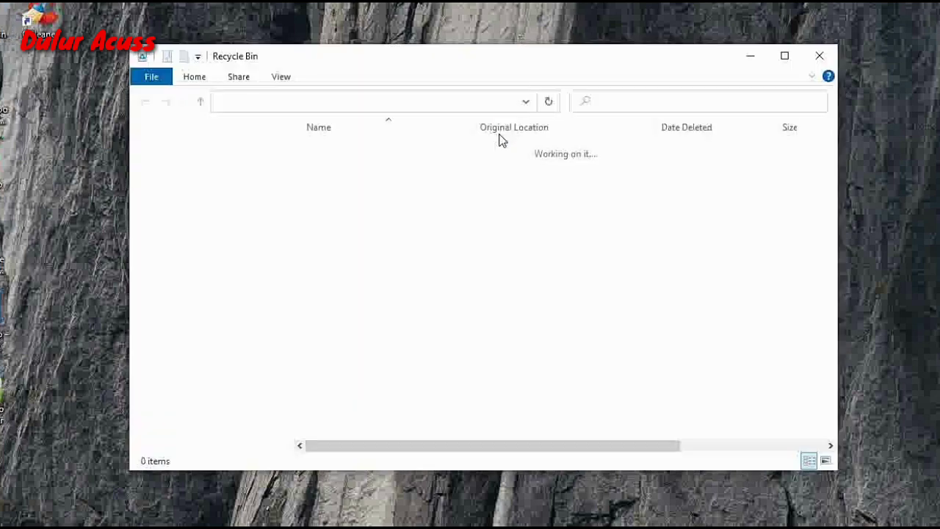
pyautogui.scroll(-8, 605, 197)
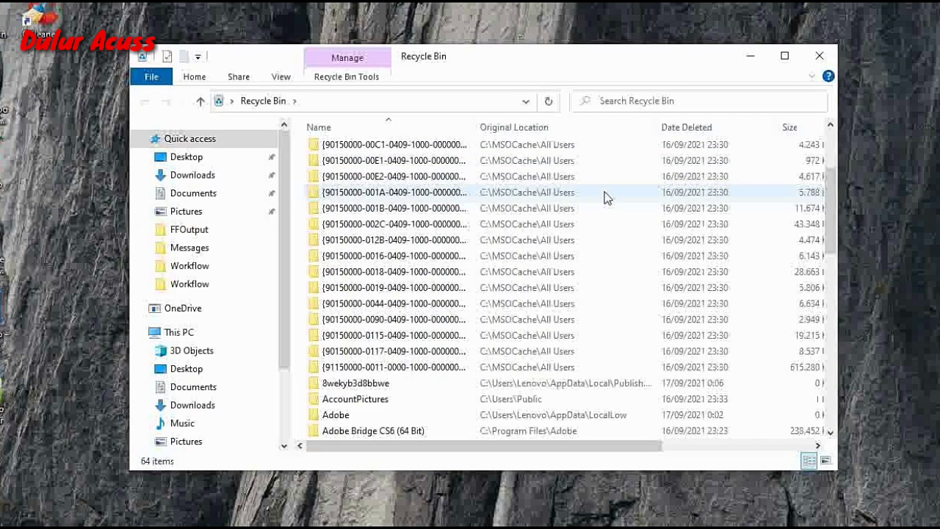
pyautogui.scroll(-6, 606, 199)
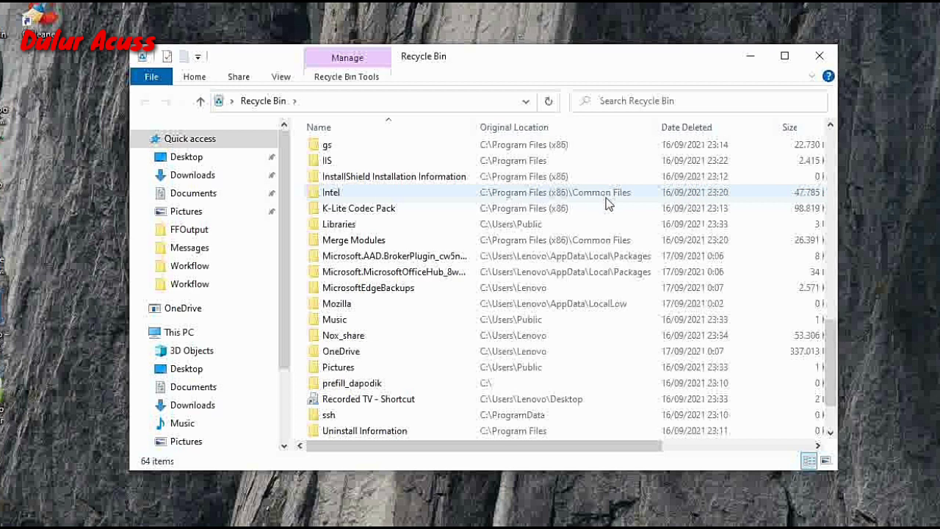
pyautogui.scroll(-1, 606, 198)
pyautogui.click(606, 198)
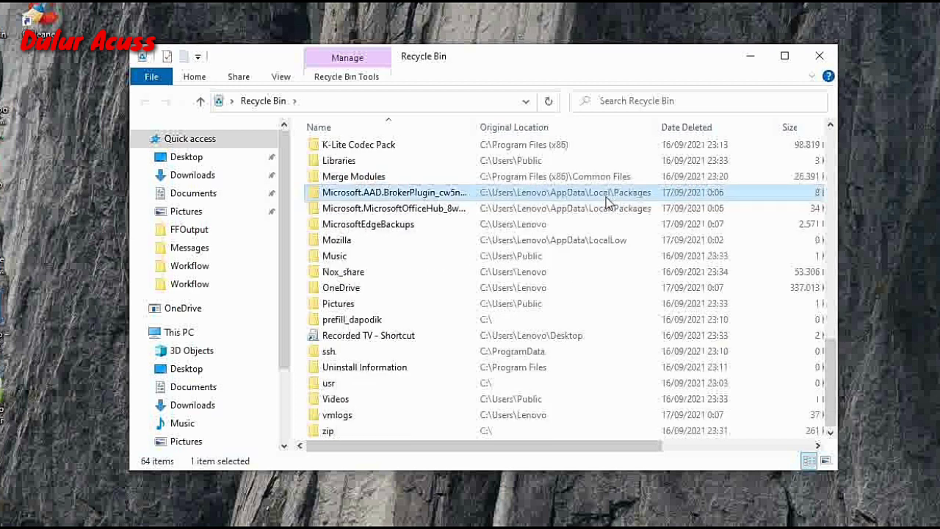
pyautogui.hotkey('ctrl', 'a')
pyautogui.click(663, 258)
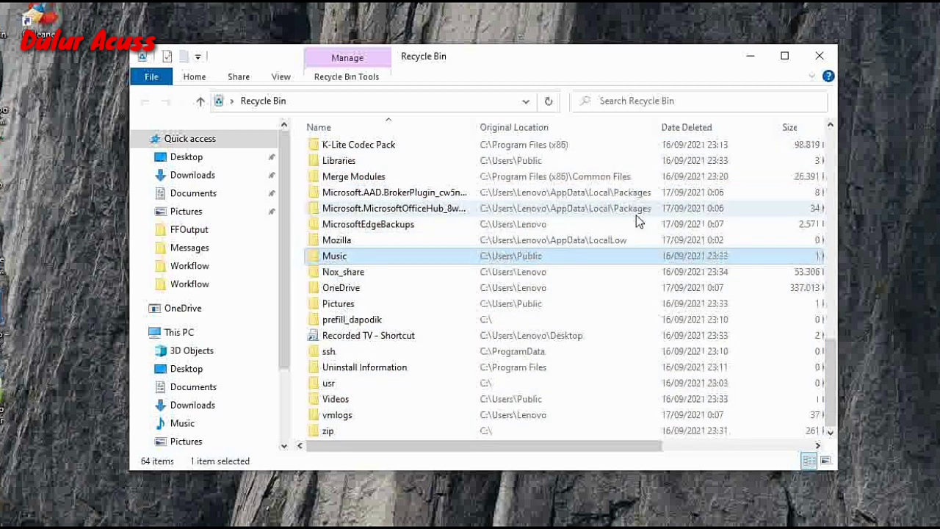
pyautogui.press('Delete')
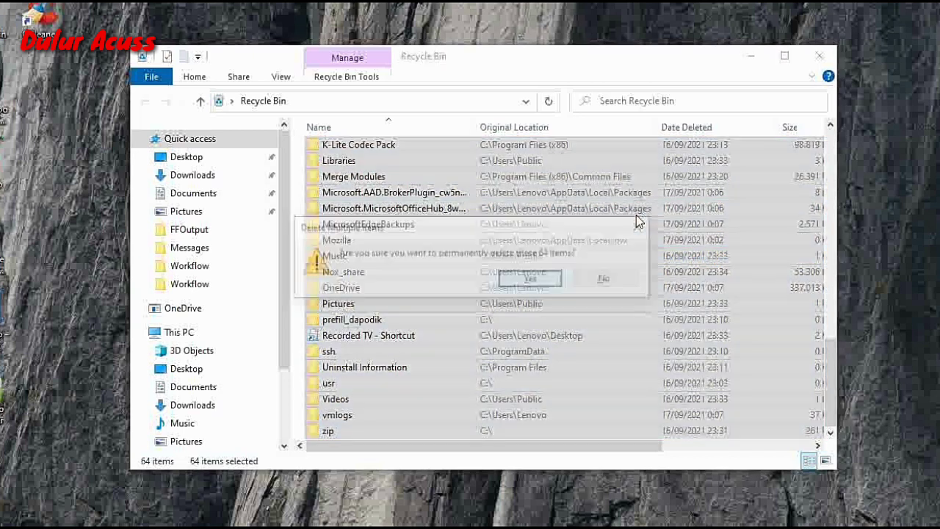
pyautogui.click(547, 282)
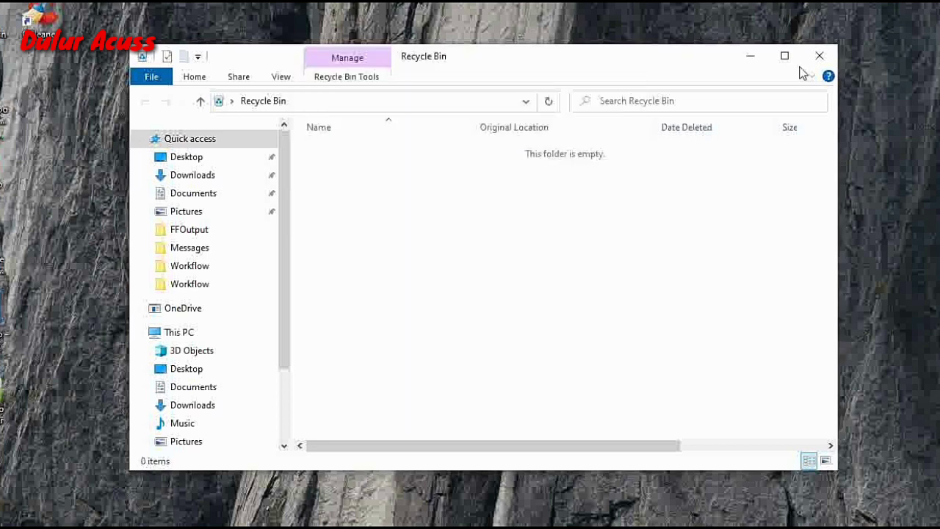
pyautogui.click(823, 58)
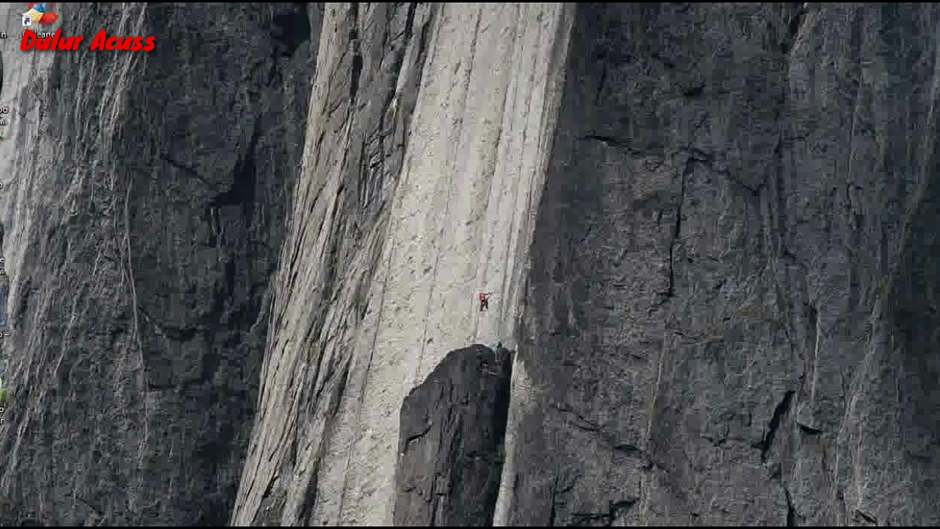